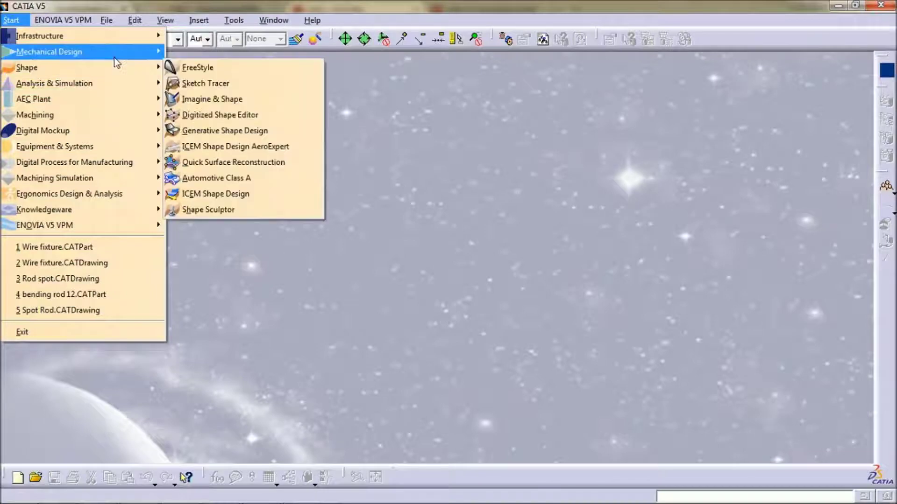
Create a new part named Jio and open a sketch on its xy plane.
click(202, 52)
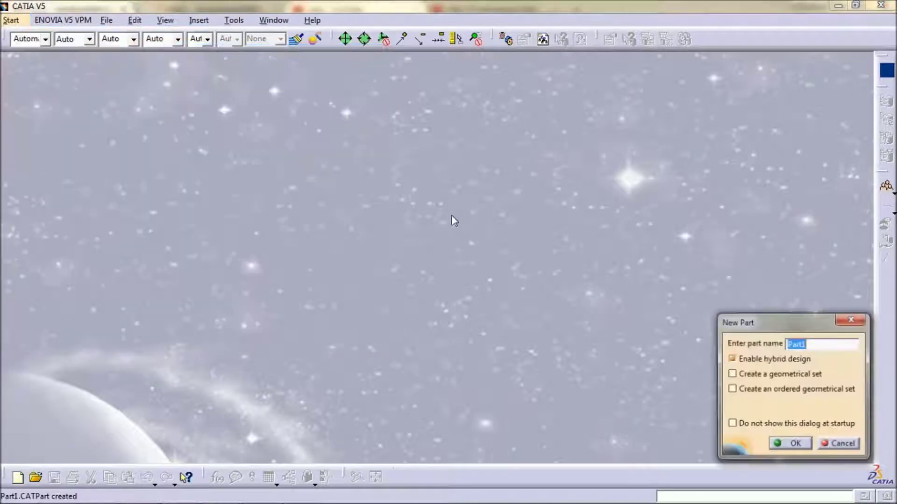
text(j)
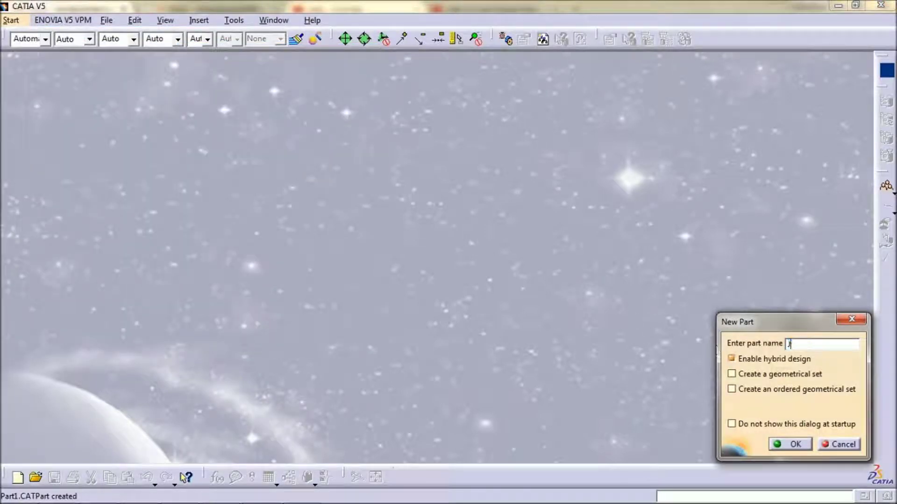
key(Return)
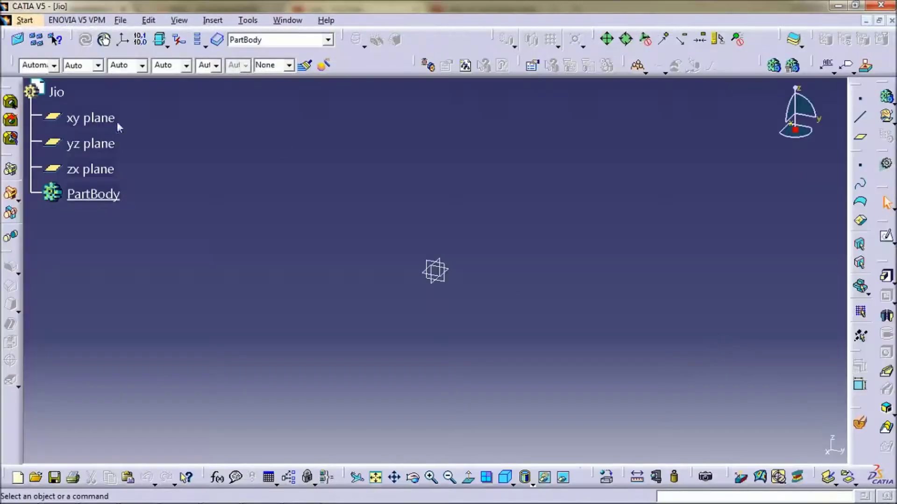
click(91, 118)
click(888, 239)
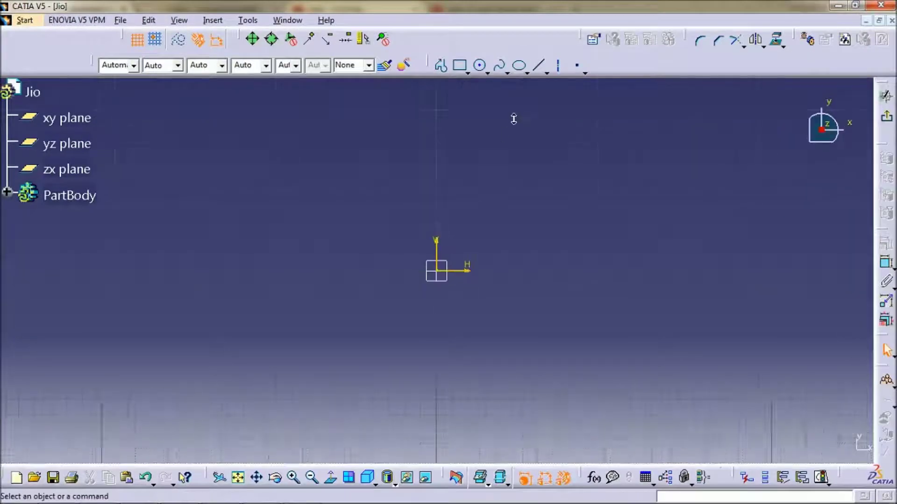
Sketch the inner edge of a letter J: a vertical line about 15 mm long continued by tangent arcs curving up towards the hook tip.
middle_drag(489, 162, 497, 114)
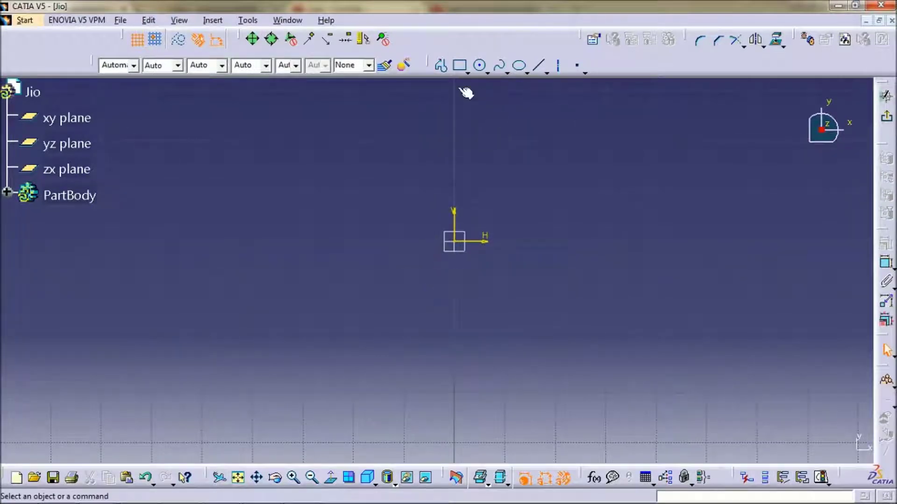
click(441, 65)
click(369, 229)
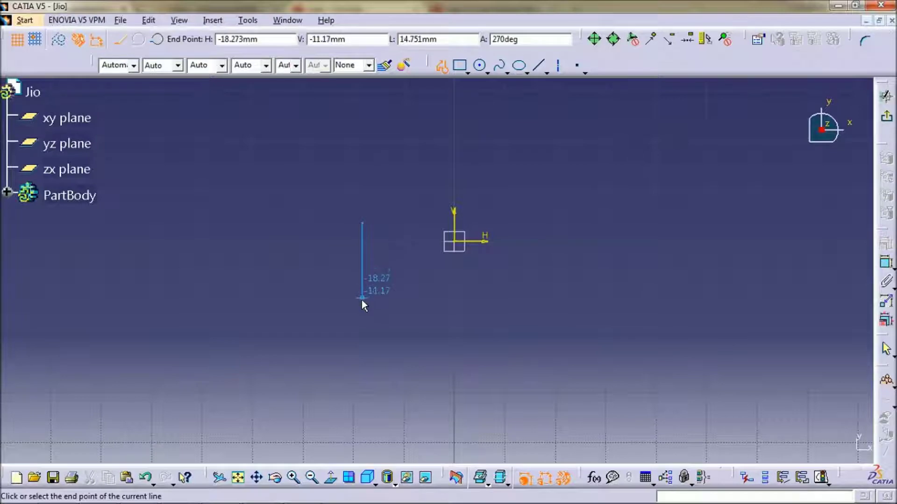
click(361, 300)
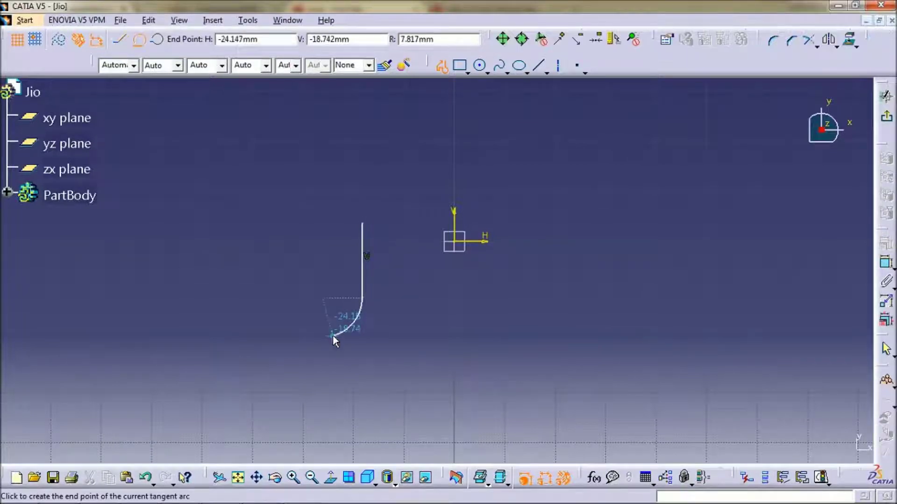
click(329, 334)
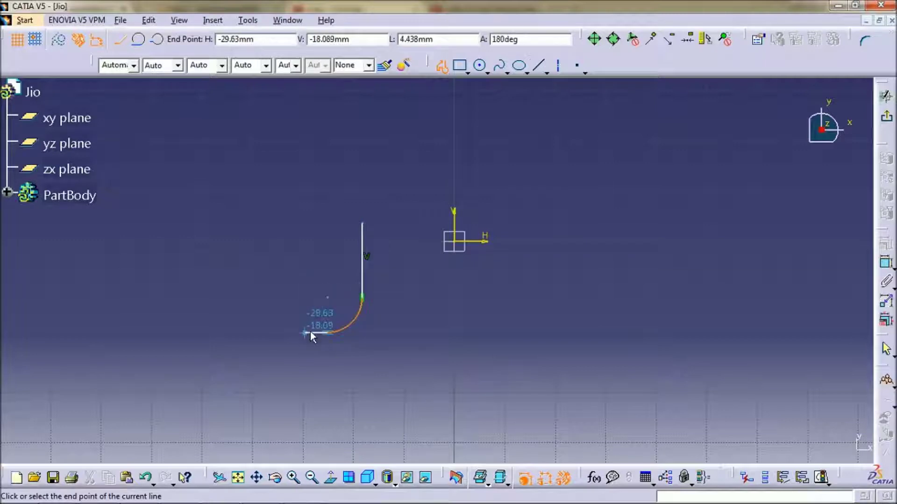
key(ctrl+z)
drag(338, 333, 300, 337)
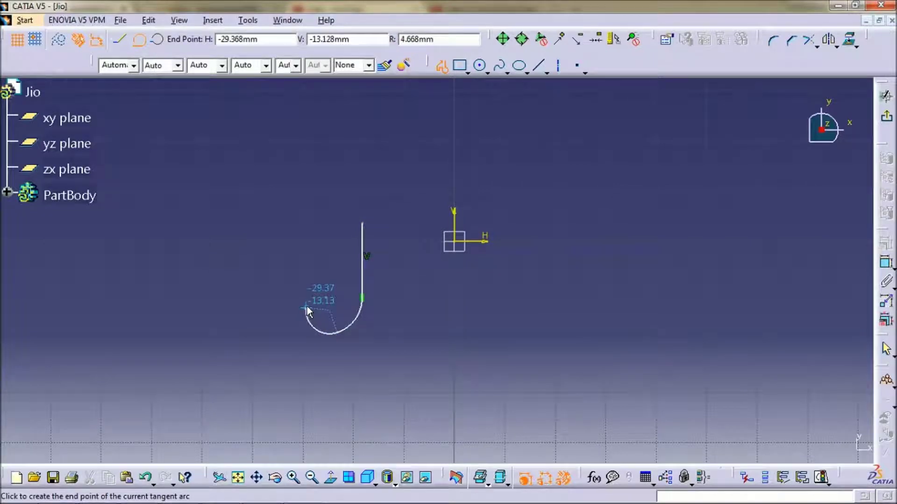
drag(306, 307, 286, 317)
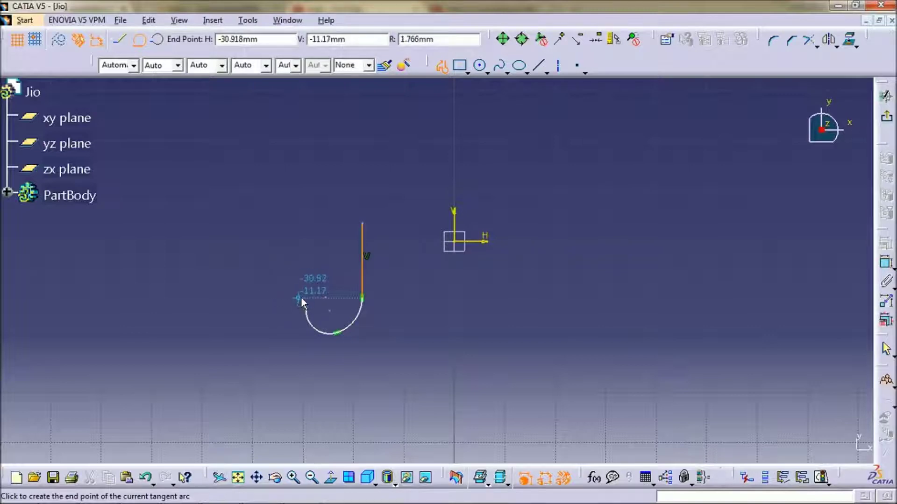
Round the J's hook tip and draw its outer curve with tangent arcs ending level with the inner line's lower end.
click(280, 309)
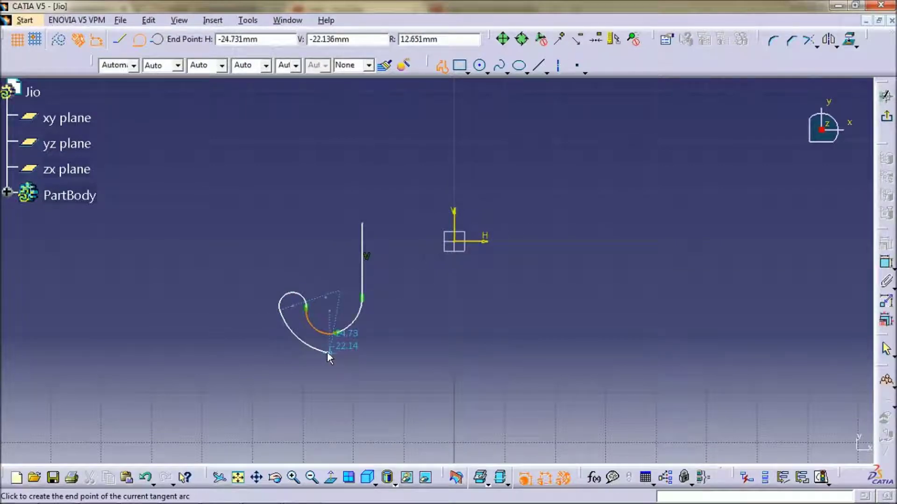
click(352, 353)
drag(374, 346, 377, 330)
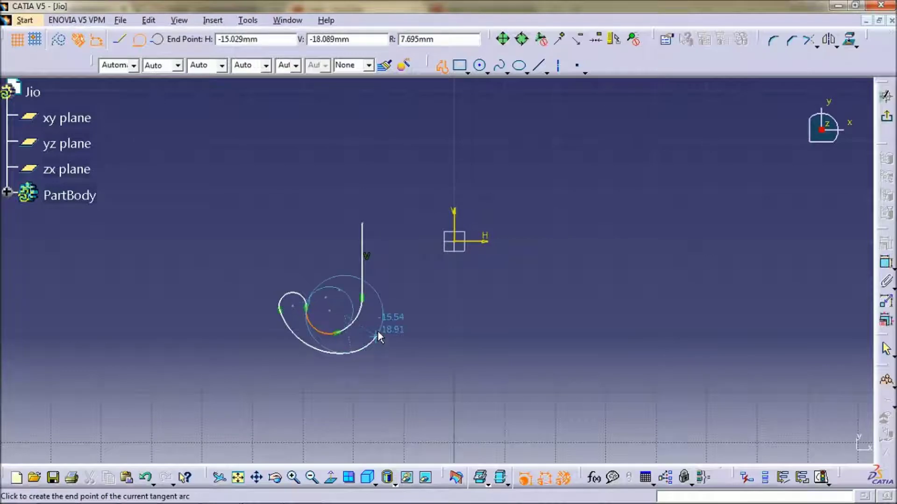
click(396, 294)
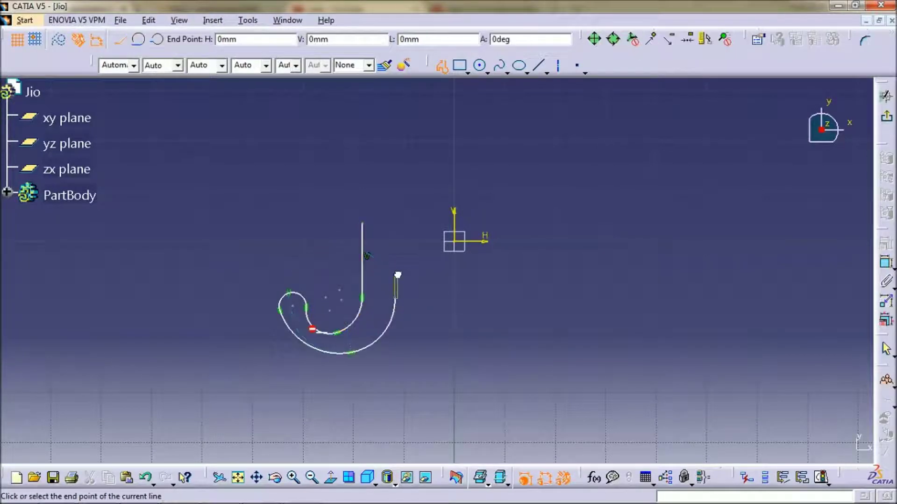
drag(395, 294, 402, 236)
key(ctrl+z)
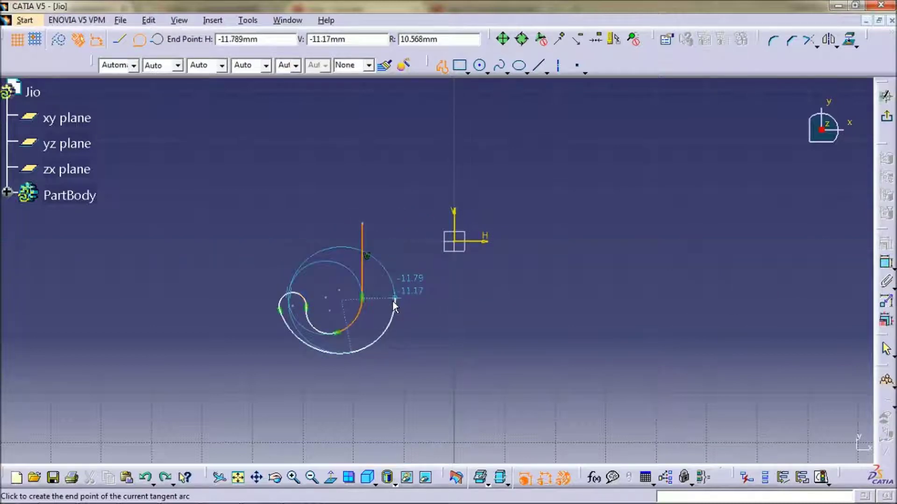
click(394, 299)
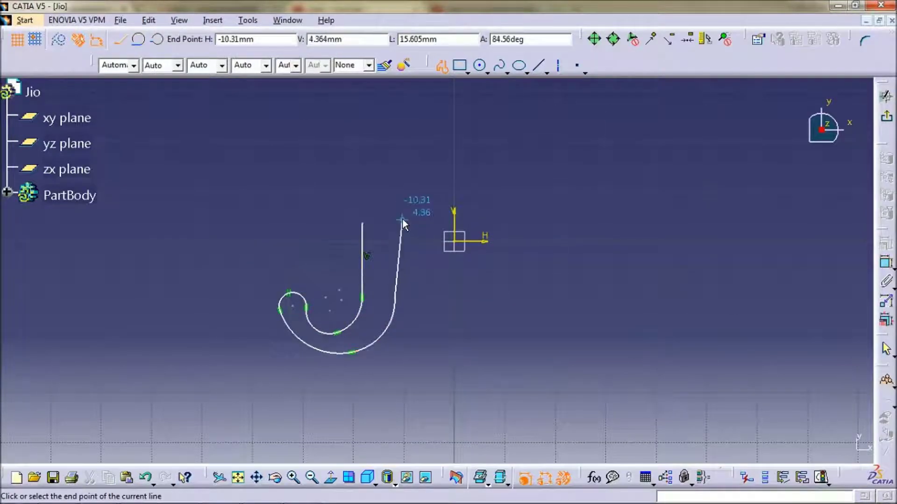
Close the J profile with an outer vertical line and a rounded top of about 3.2 mm radius meeting the inner line.
mouse_move(396, 230)
middle_down()
mouse_move(395, 278)
mouse_move(408, 230)
middle_up()
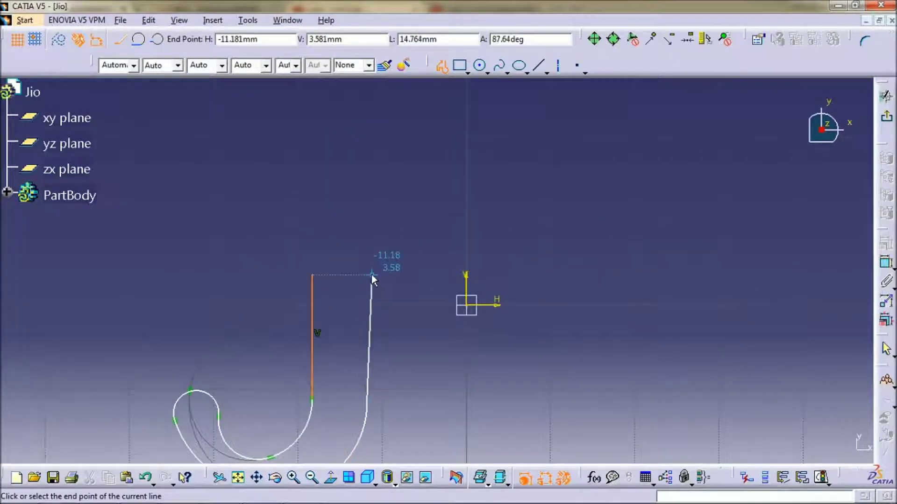
click(368, 274)
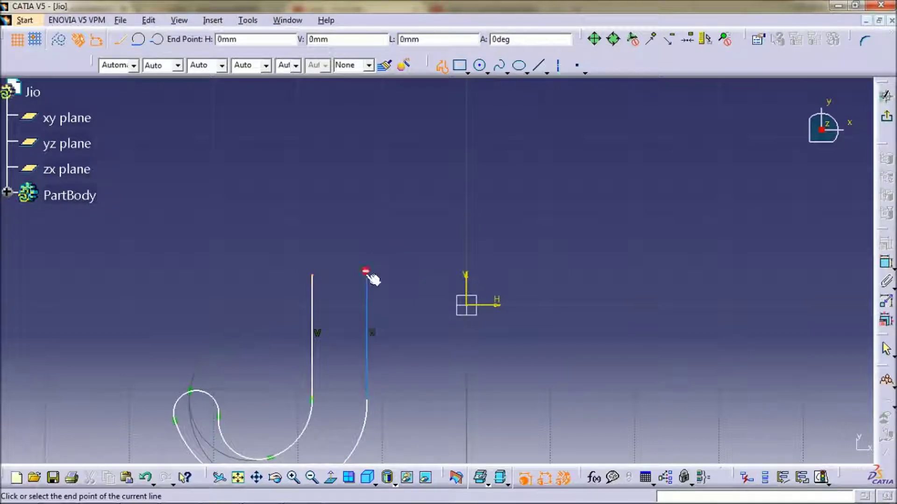
drag(367, 269, 339, 251)
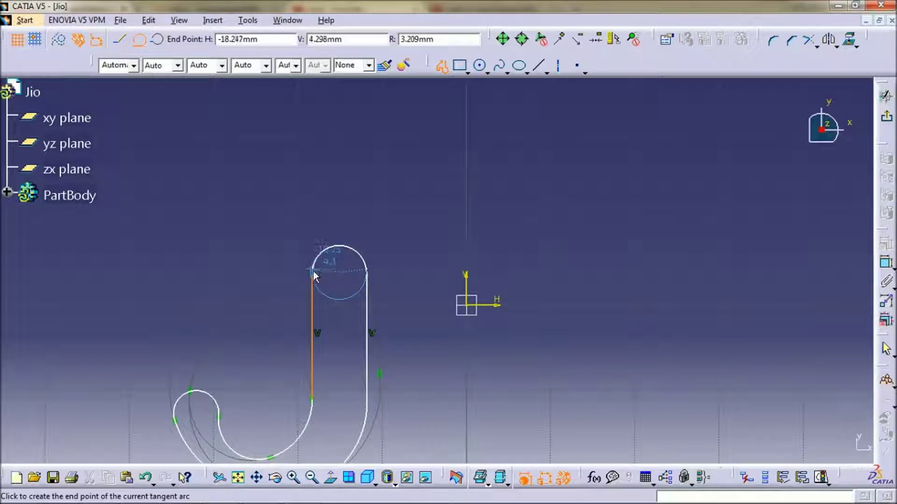
click(319, 275)
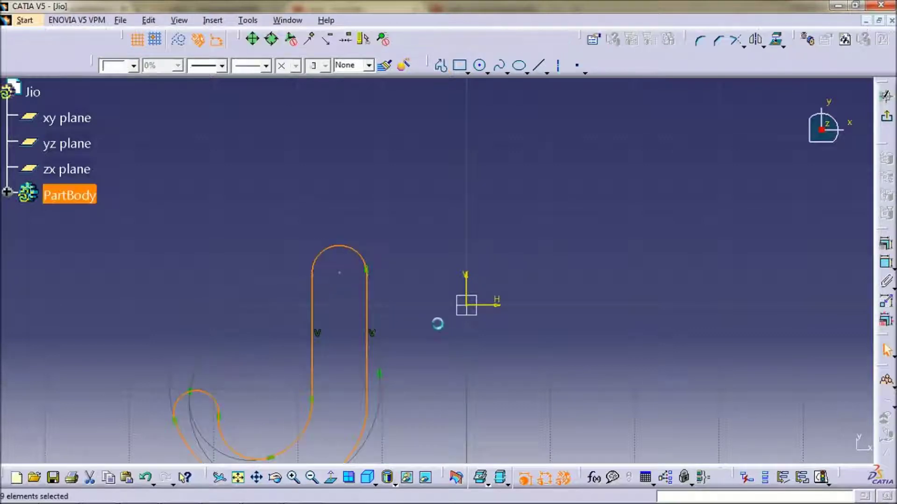
Sketch the stem of the i beside the J as a vertical slot with sides about 14.8 mm long and end radii of about 2.7 mm.
mouse_move(441, 321)
middle_down()
mouse_move(464, 222)
mouse_move(457, 284)
mouse_move(458, 257)
mouse_move(477, 304)
mouse_move(452, 327)
middle_up()
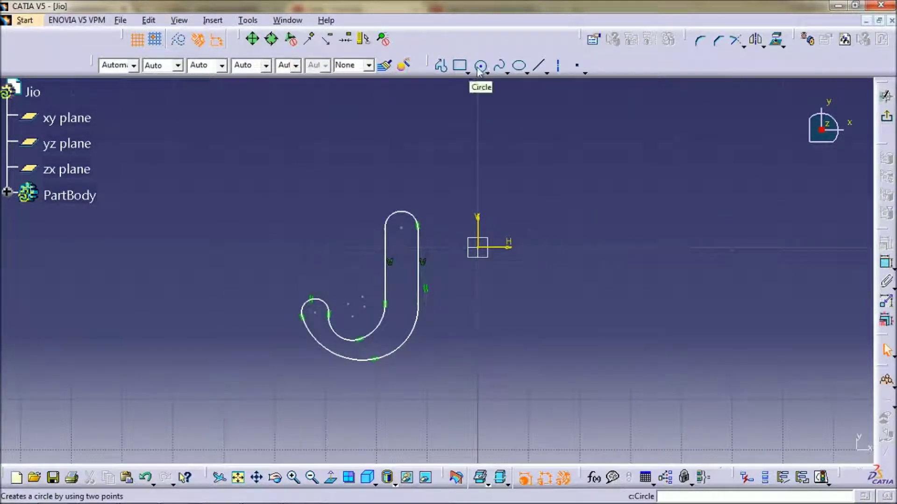
click(441, 66)
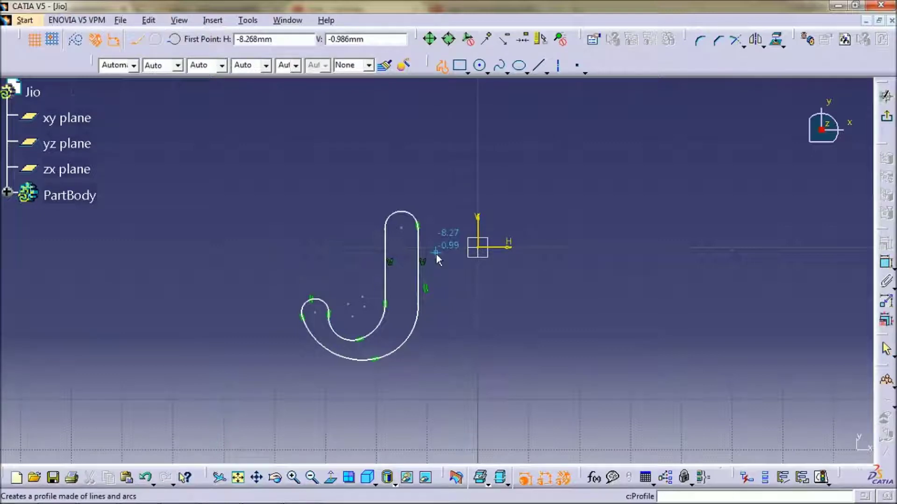
click(445, 260)
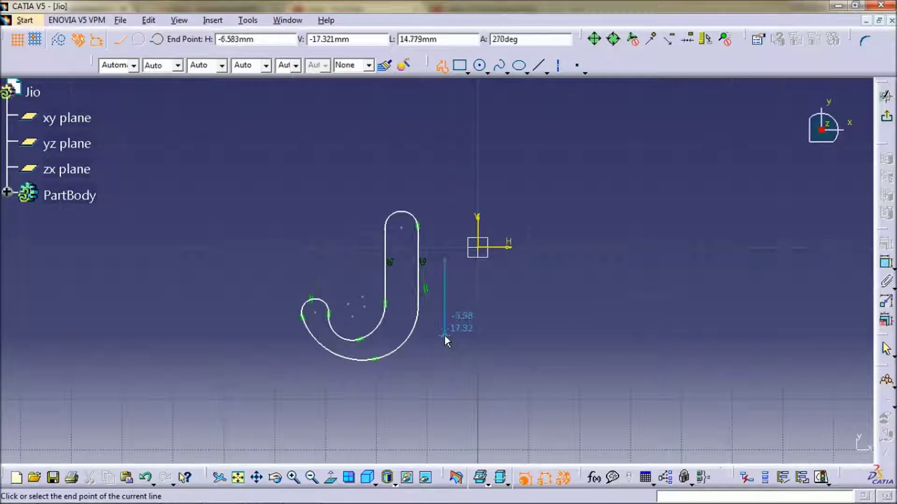
drag(444, 335, 469, 346)
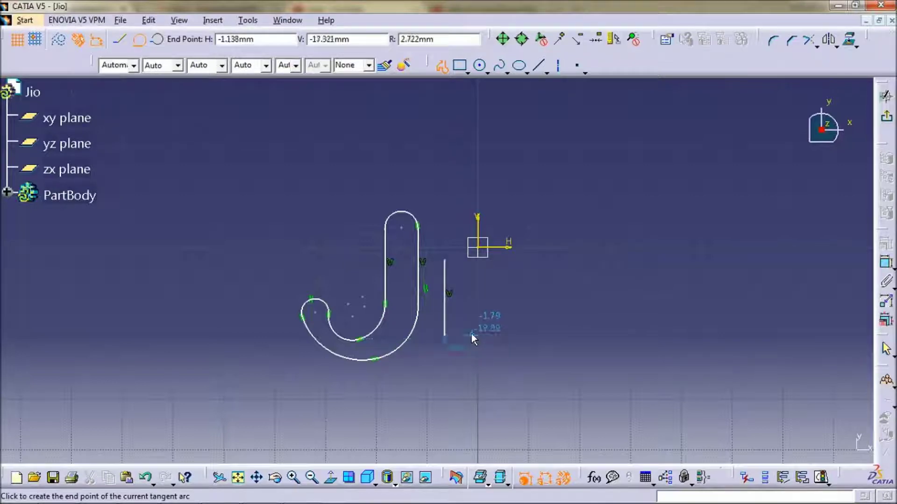
click(471, 334)
drag(471, 263, 451, 266)
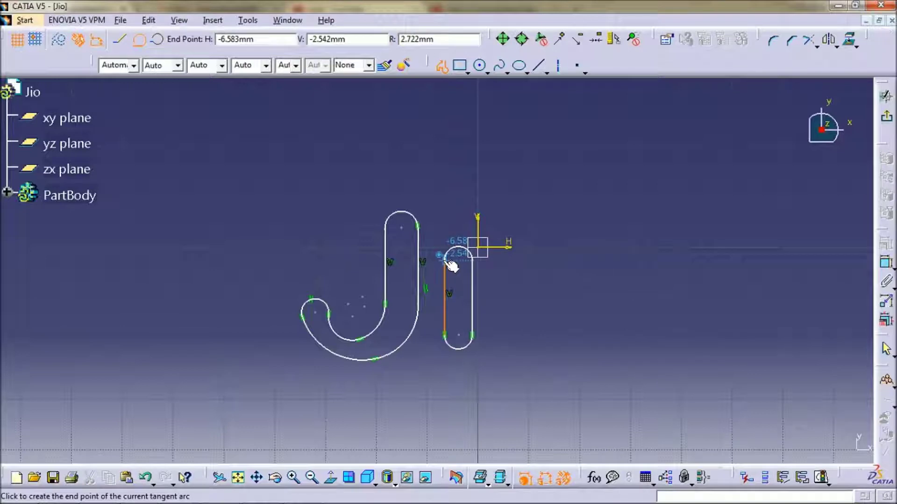
click(450, 264)
Draw the dot of the i as a circle of about 2.7 mm radius centred above the stem.
middle_drag(539, 299, 548, 327)
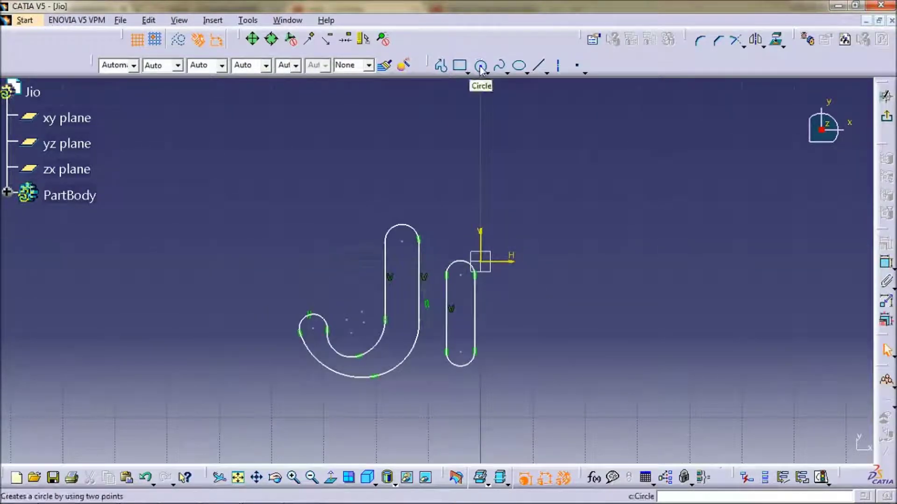
click(481, 69)
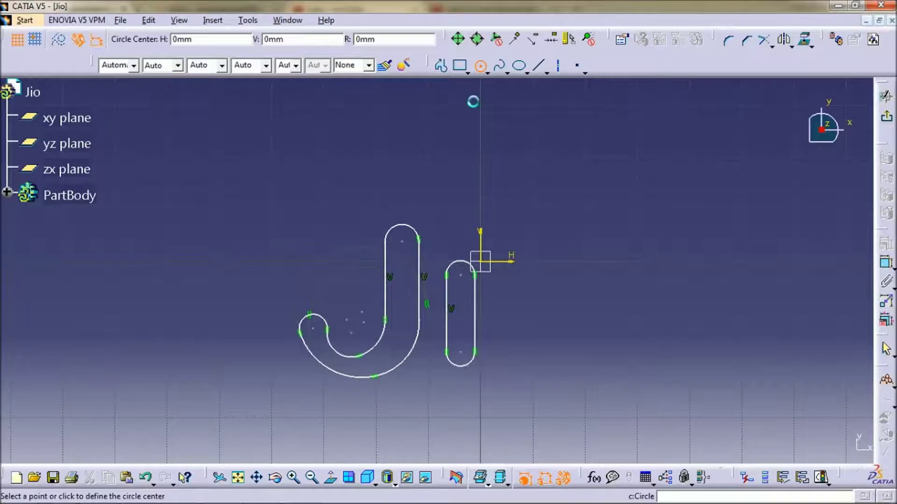
click(460, 237)
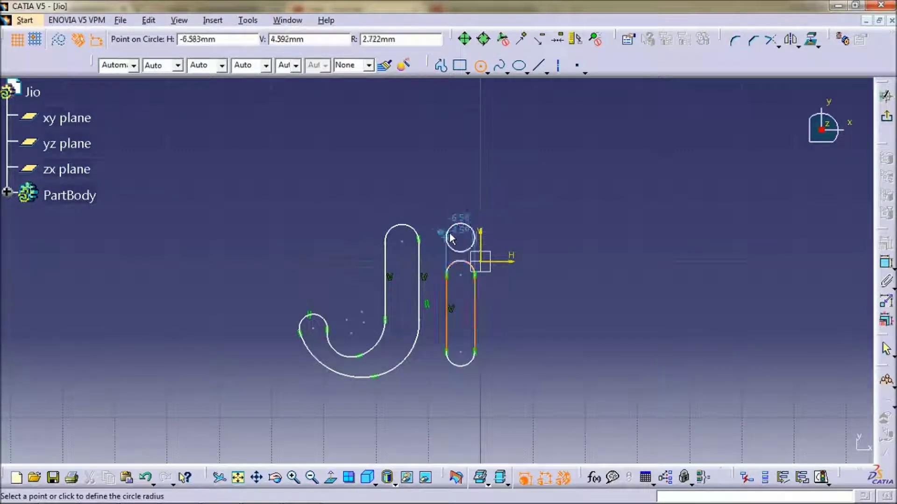
click(450, 240)
Draw the letter o beside the i as two concentric circles, with an inner radius of about 2.6 mm.
click(500, 66)
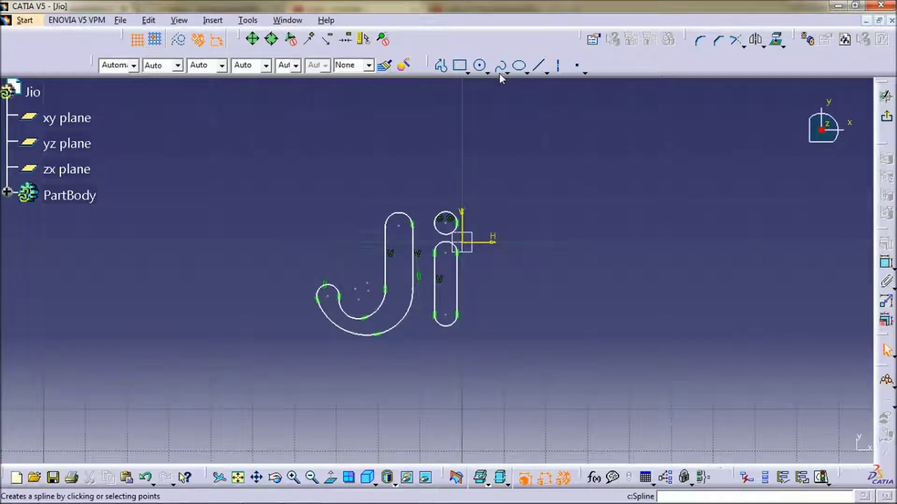
click(479, 66)
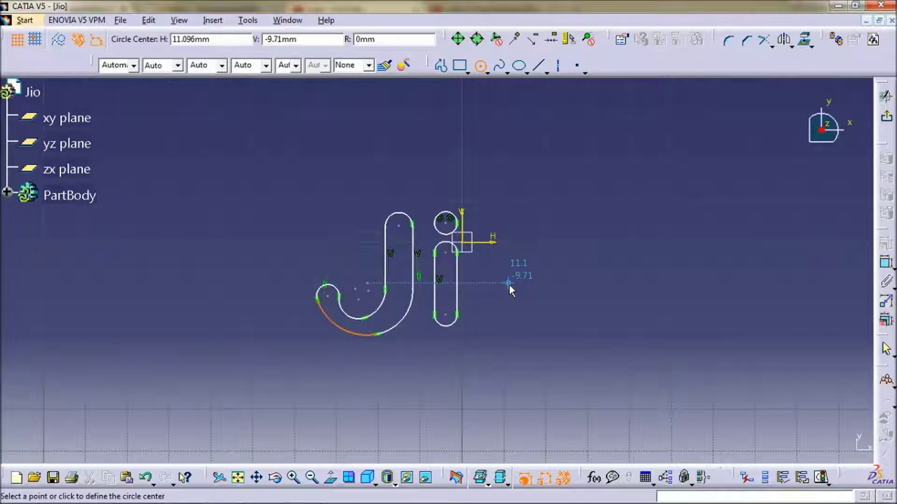
click(509, 285)
click(483, 271)
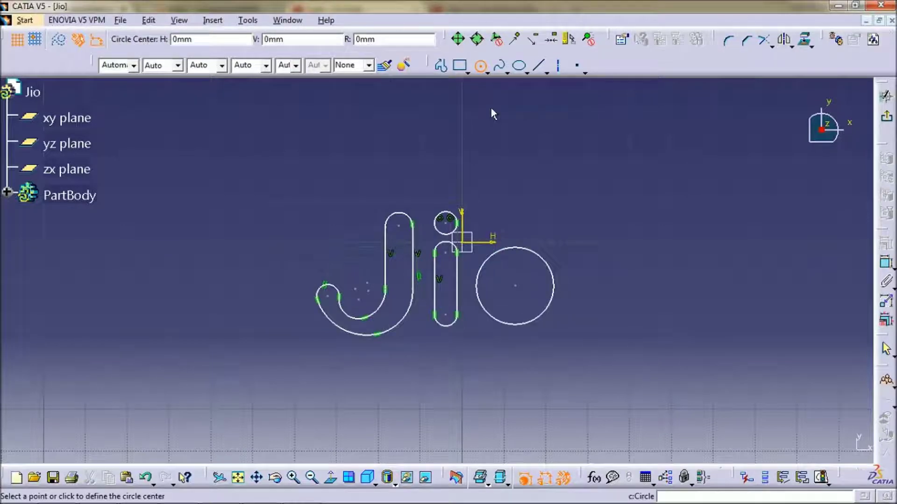
click(514, 286)
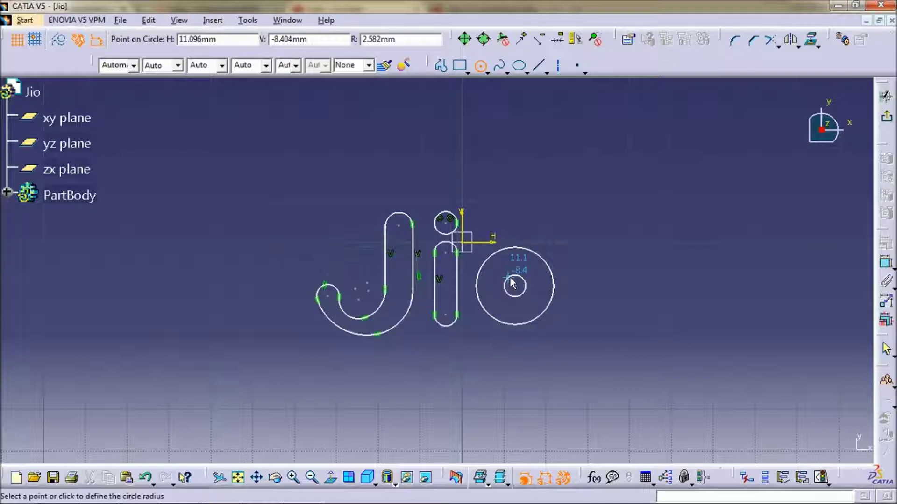
click(511, 279)
mouse_move(511, 279)
middle_down()
mouse_move(546, 207)
mouse_move(551, 160)
mouse_move(567, 208)
middle_up()
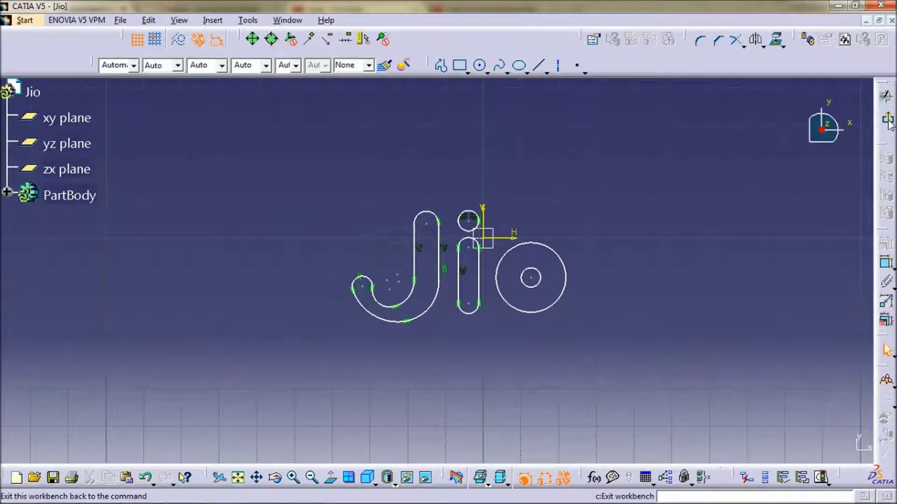
Exit the sketch and pad the letter profiles to a length of 10 mm.
click(887, 120)
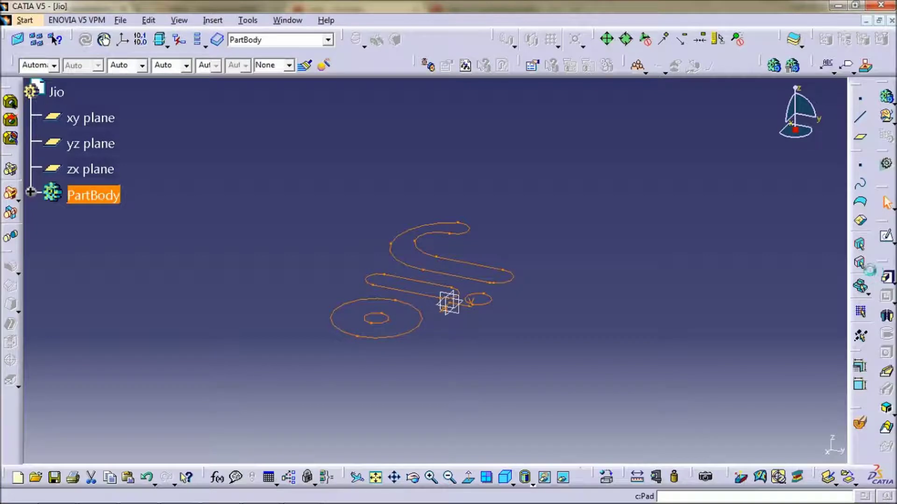
text(10)
click(707, 444)
Start a sketch on the back face of the letter o and draw a large circle around the letters.
middle_drag(373, 206, 330, 290)
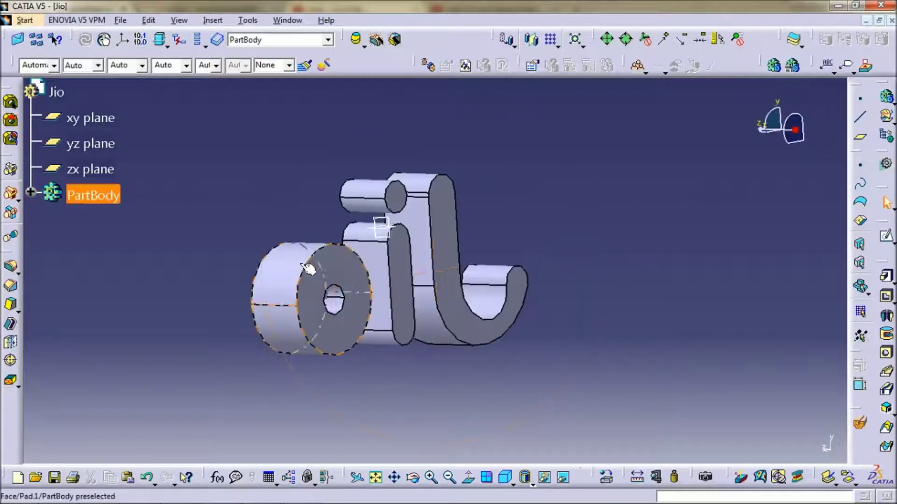
click(356, 279)
click(886, 236)
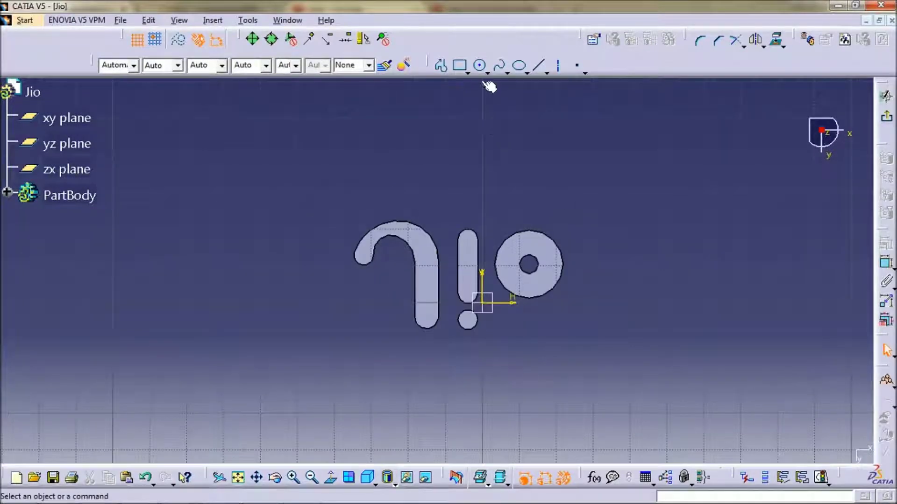
click(480, 66)
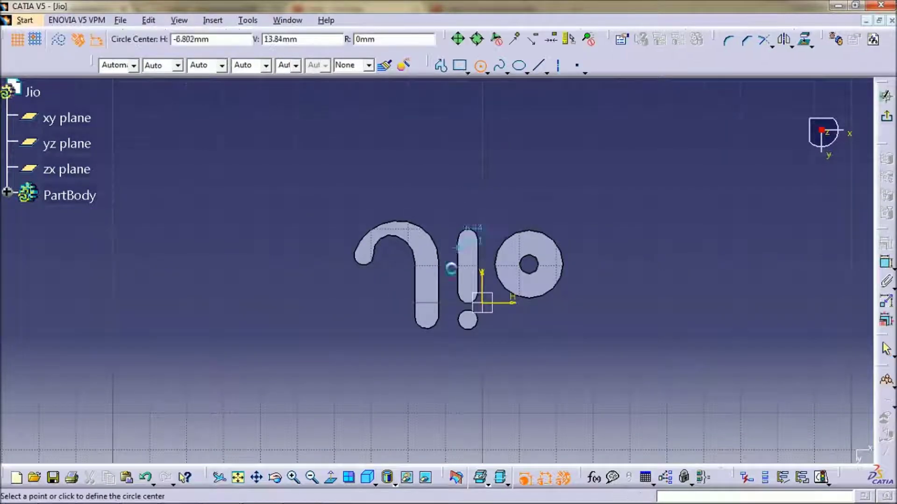
click(470, 284)
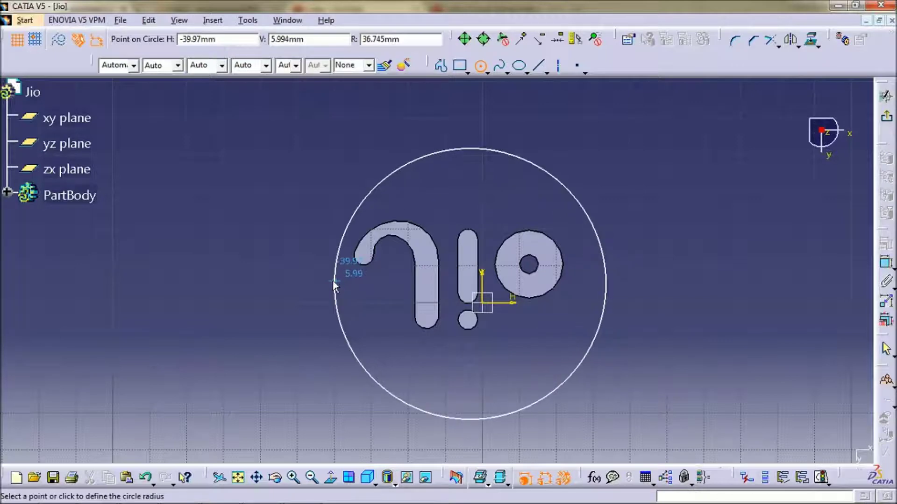
click(350, 271)
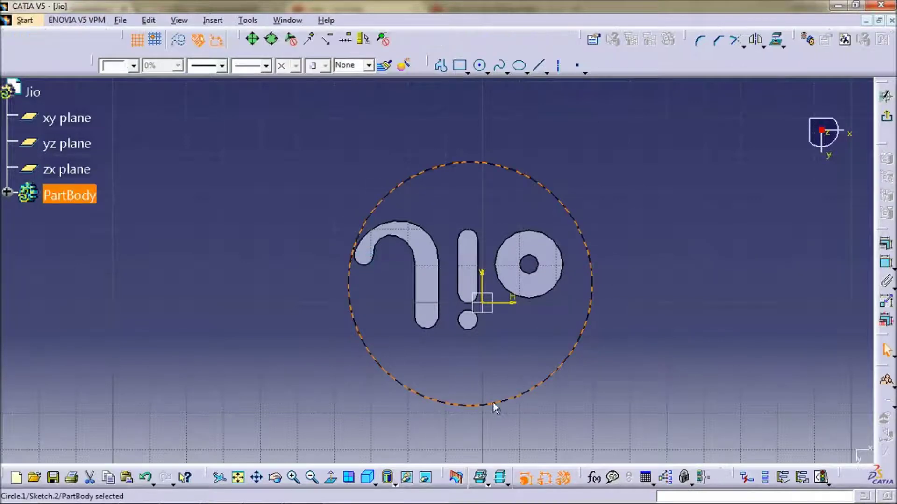
Resize and reposition the sketched circle so that it closely encloses all the letters.
drag(499, 405, 479, 386)
drag(546, 322, 557, 323)
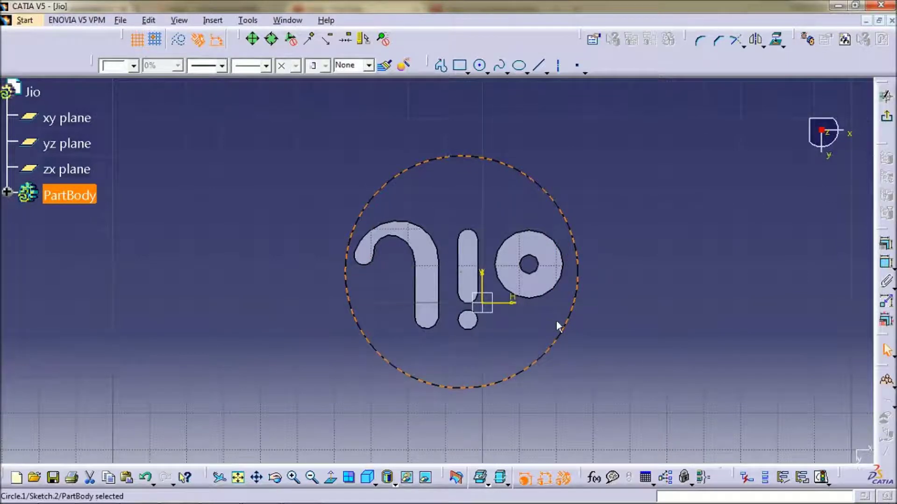
click(624, 287)
ctrl+middle_drag(601, 319, 613, 266)
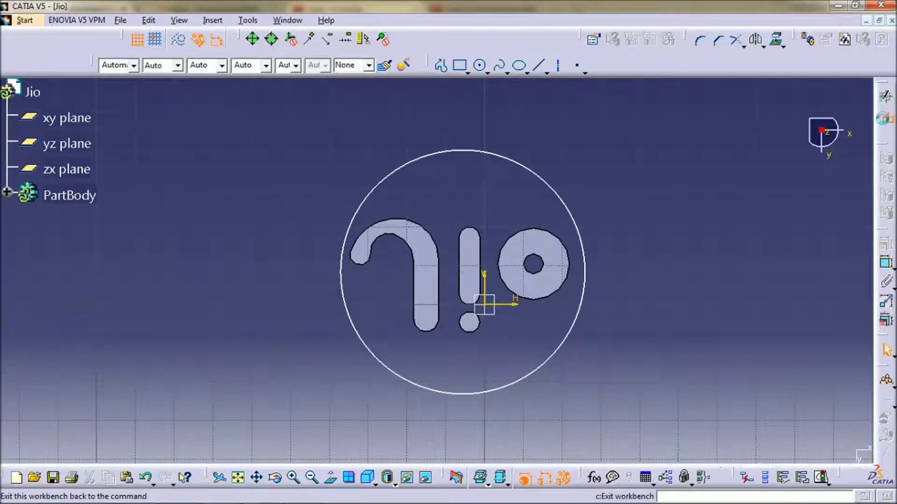
Exit the sketch and pad the circle to a length of 3 mm as a backing disc.
click(886, 116)
click(887, 277)
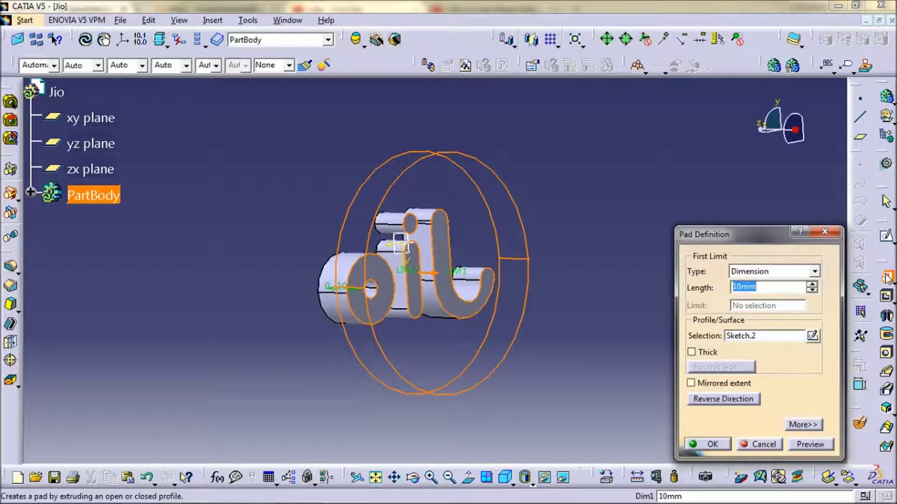
key(Return)
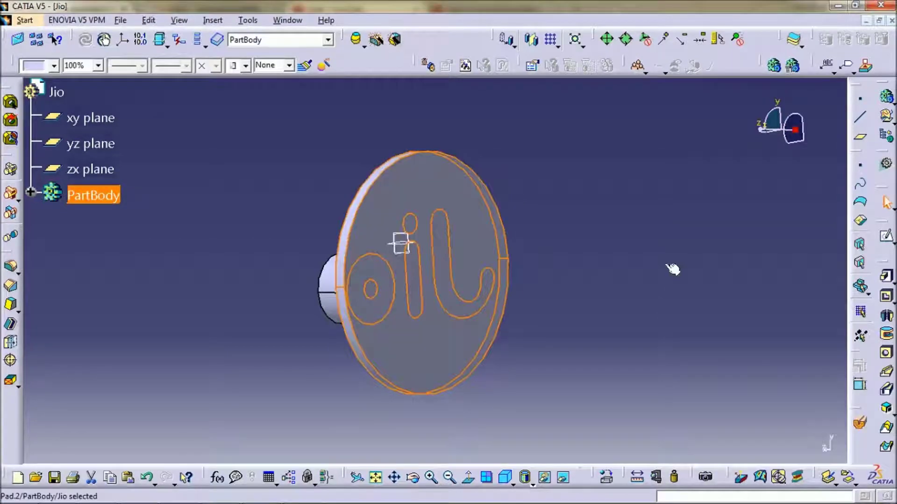
middle_drag(393, 189, 386, 277)
click(296, 276)
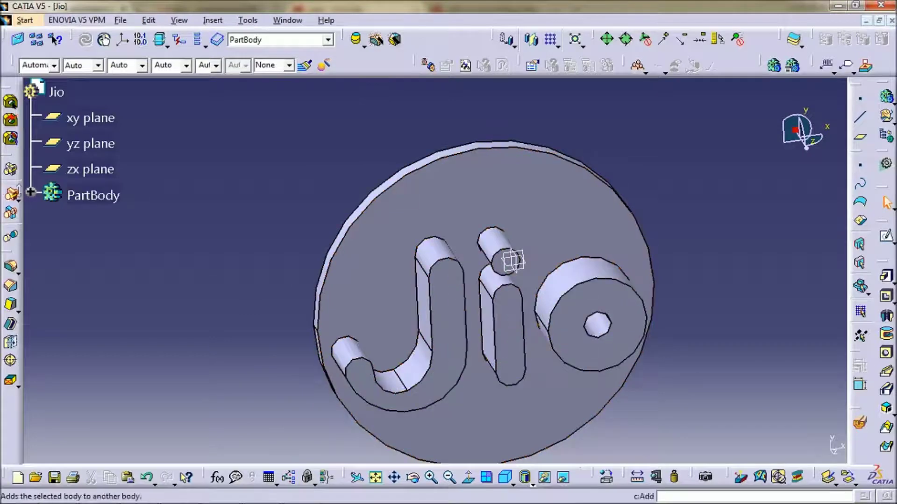
Edit the pad of the letters and set its length to 5 mm.
click(31, 192)
double_click(96, 272)
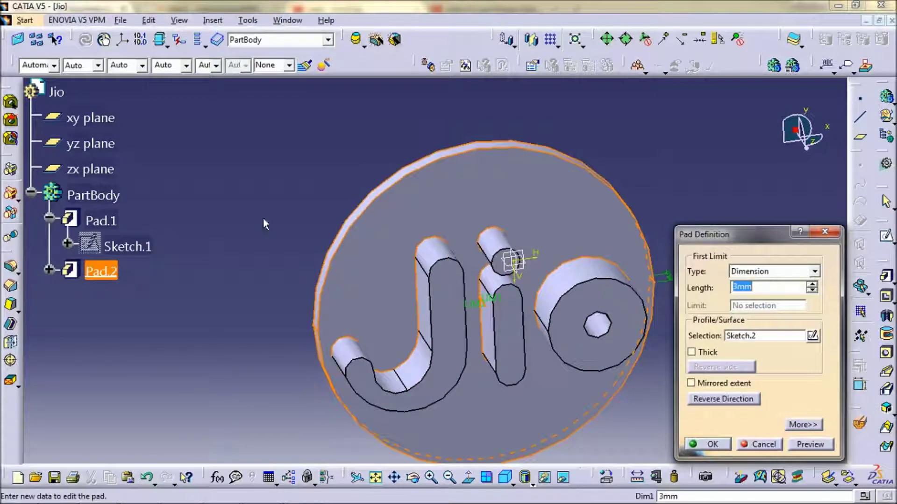
click(709, 444)
double_click(99, 222)
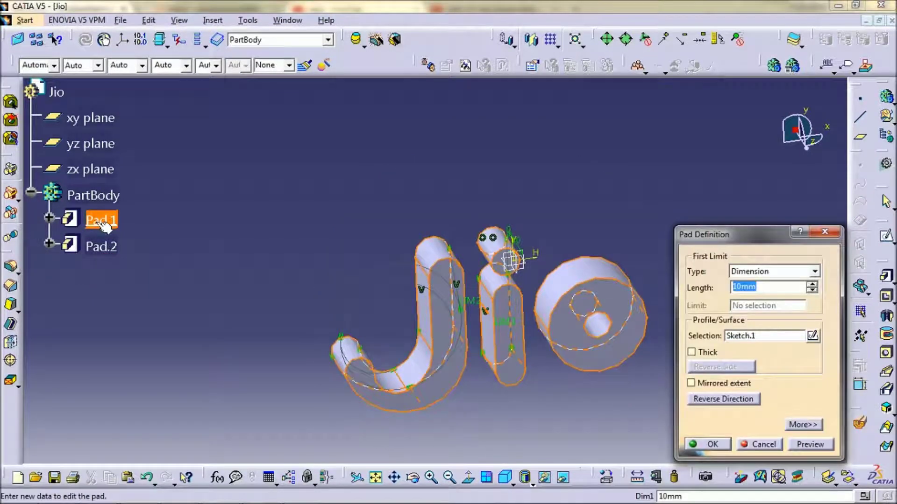
text(5)
key(Return)
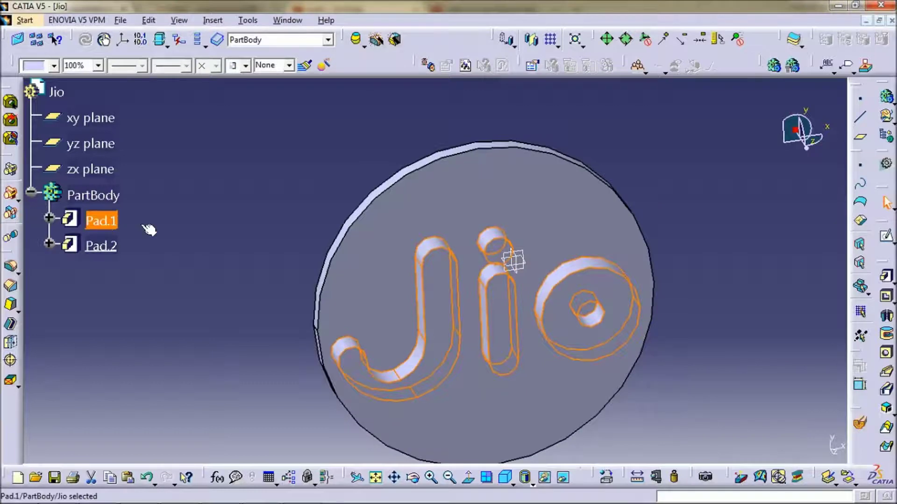
Set the fill colour of the letters' pad to white in its graphic properties.
middle_drag(371, 252, 418, 238)
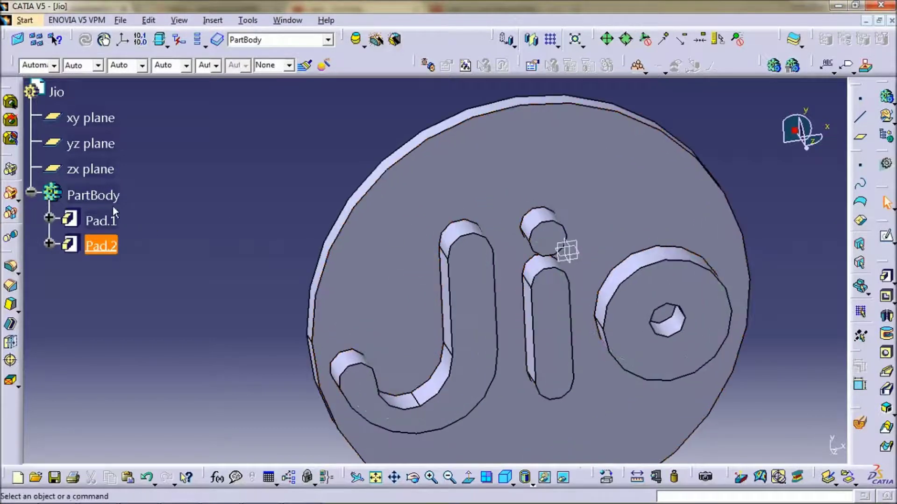
click(102, 221)
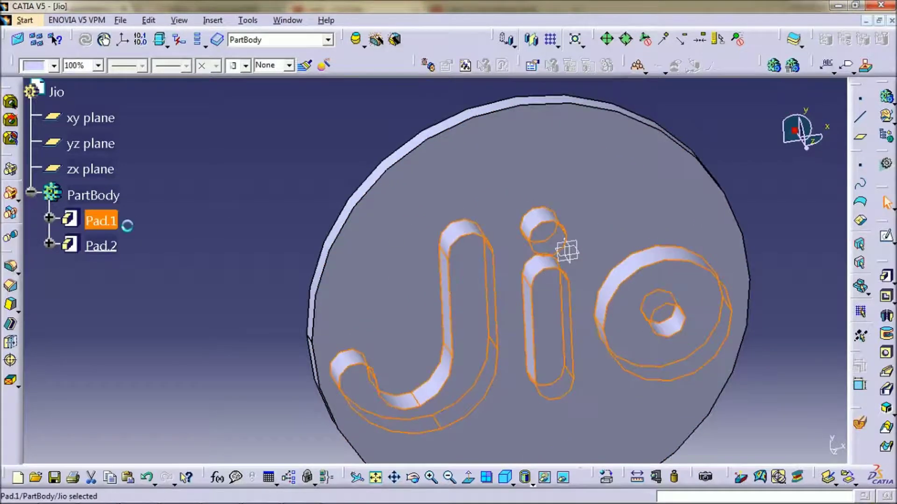
right_click(123, 223)
click(159, 223)
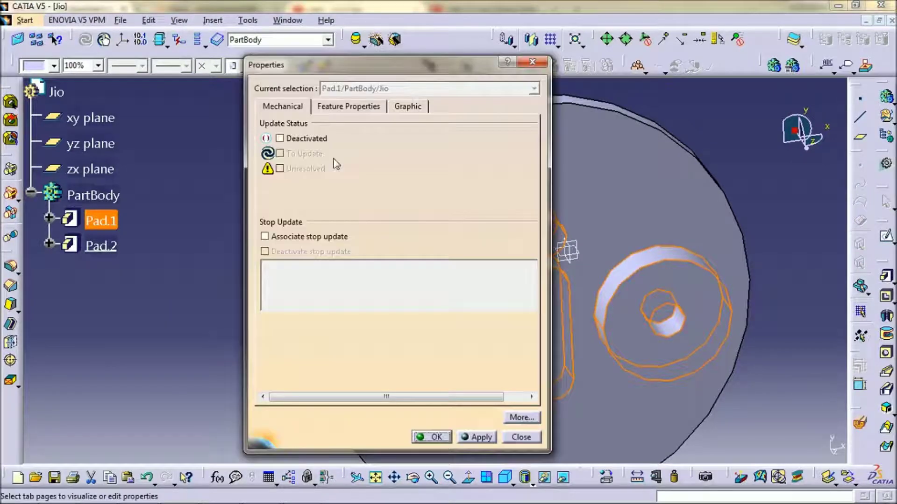
click(401, 106)
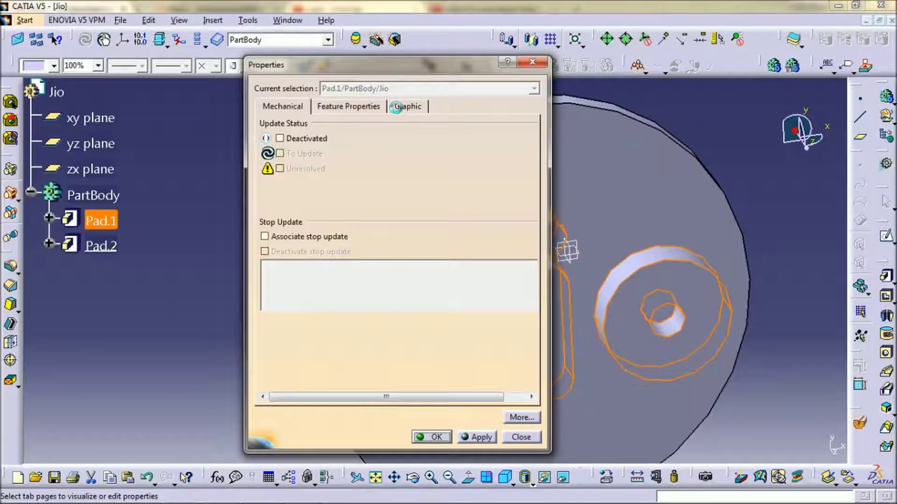
click(338, 148)
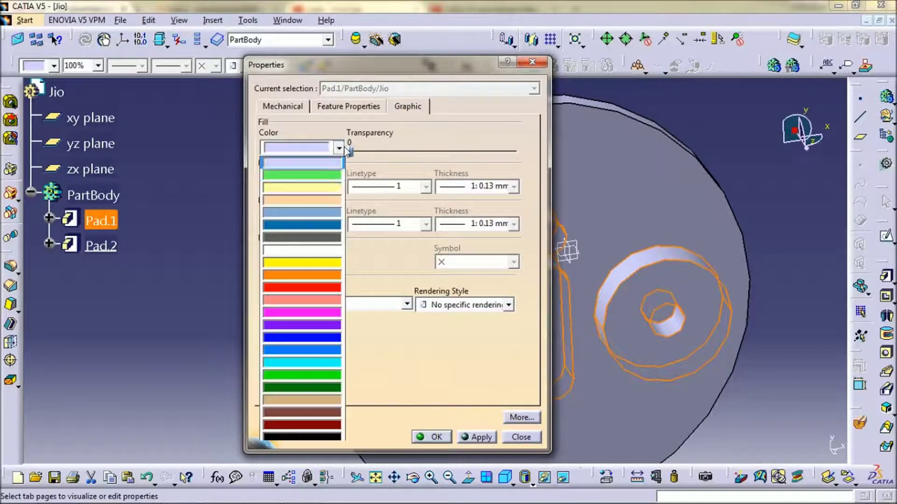
click(324, 253)
click(429, 437)
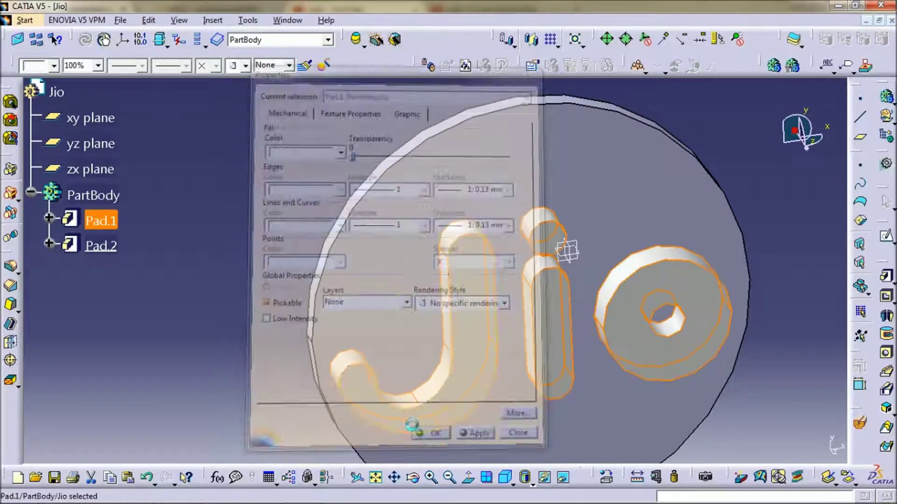
Set the fill colour of the backing disc's pad to red in its graphic properties.
middle_drag(268, 265, 275, 322)
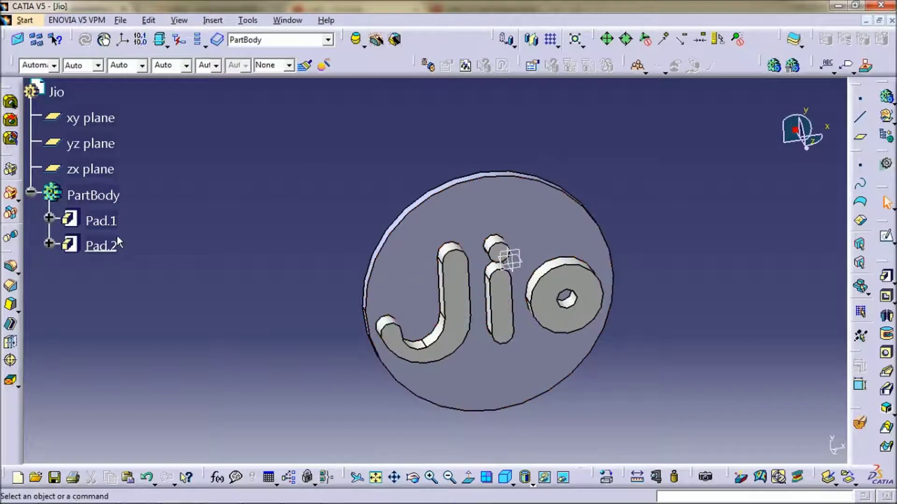
right_click(112, 248)
click(147, 291)
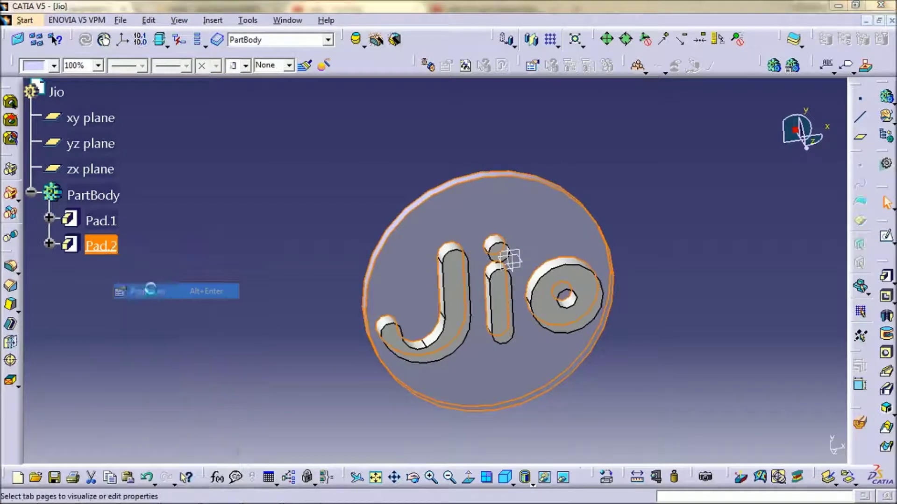
click(338, 147)
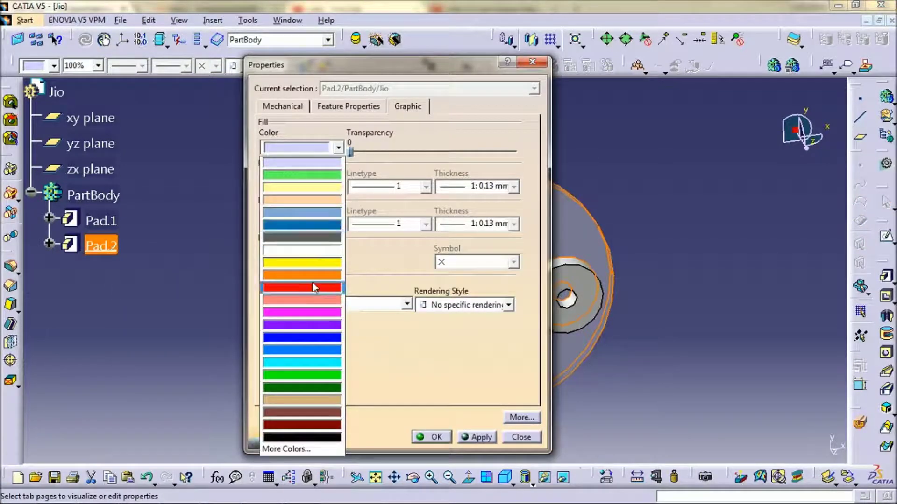
click(314, 287)
click(432, 438)
Hide all the reference planes in the part.
middle_drag(509, 257, 532, 309)
click(404, 192)
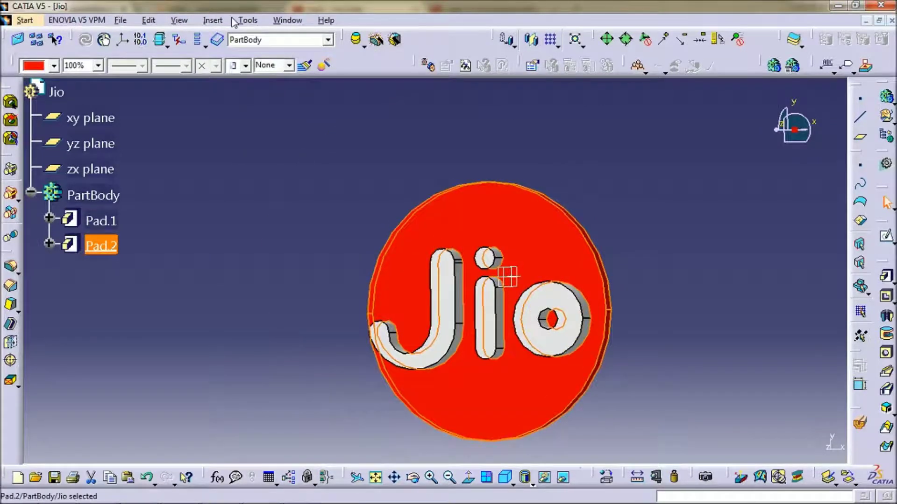
click(247, 20)
mouse_move(327, 127)
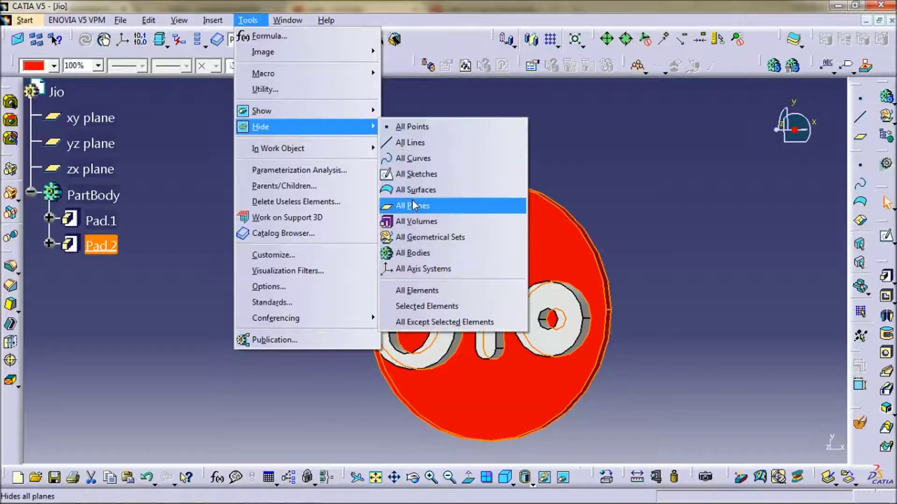
click(412, 205)
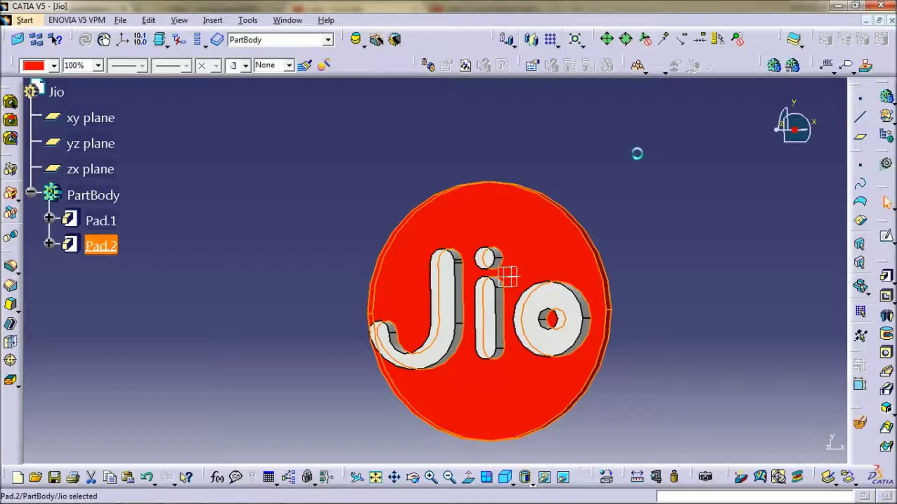
Inspect the coloured logo from several angles and view it square to its front face, dismissing the printer notifications.
middle_drag(638, 154, 596, 146)
middle_drag(315, 155, 530, 320)
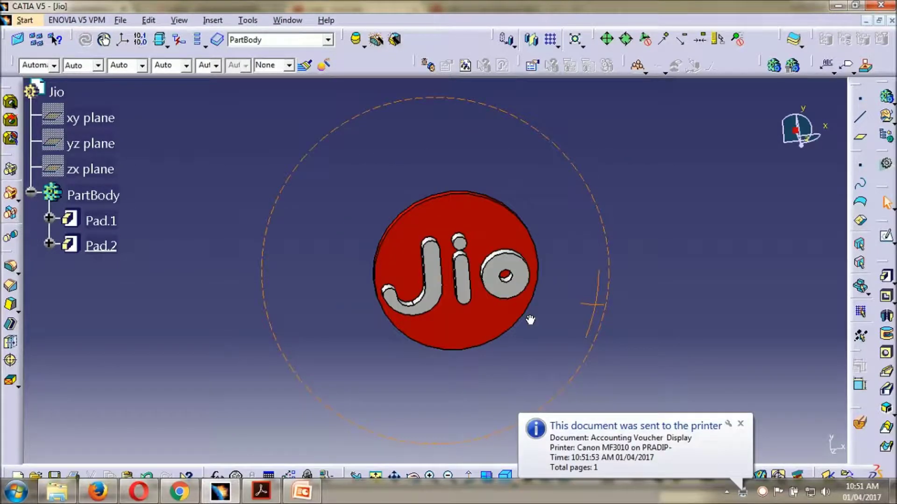
middle_drag(531, 320, 523, 234)
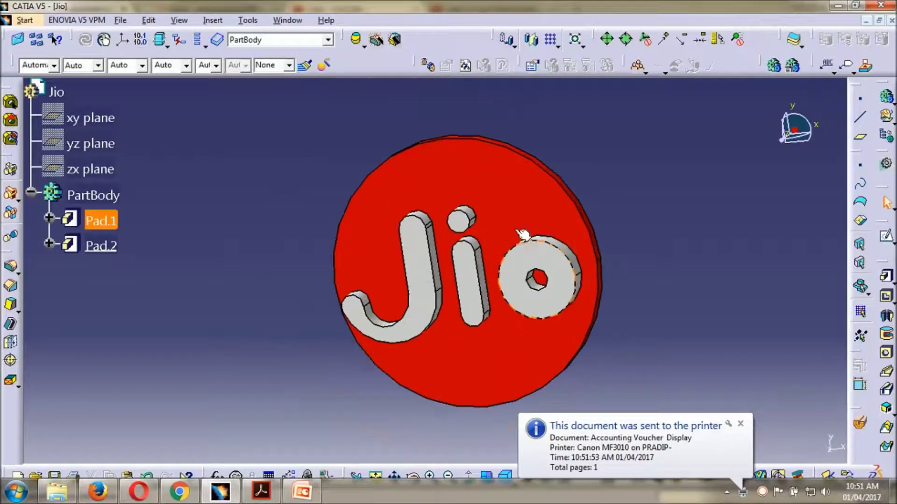
click(523, 234)
click(740, 425)
click(427, 447)
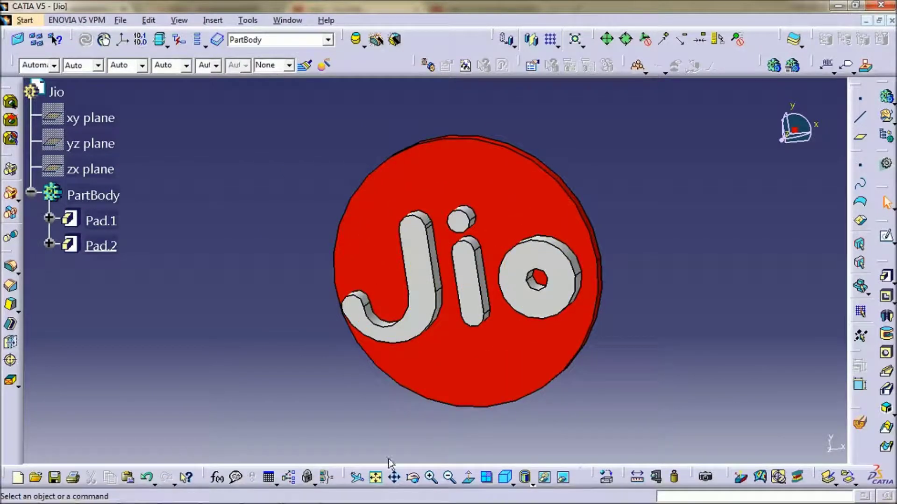
click(467, 477)
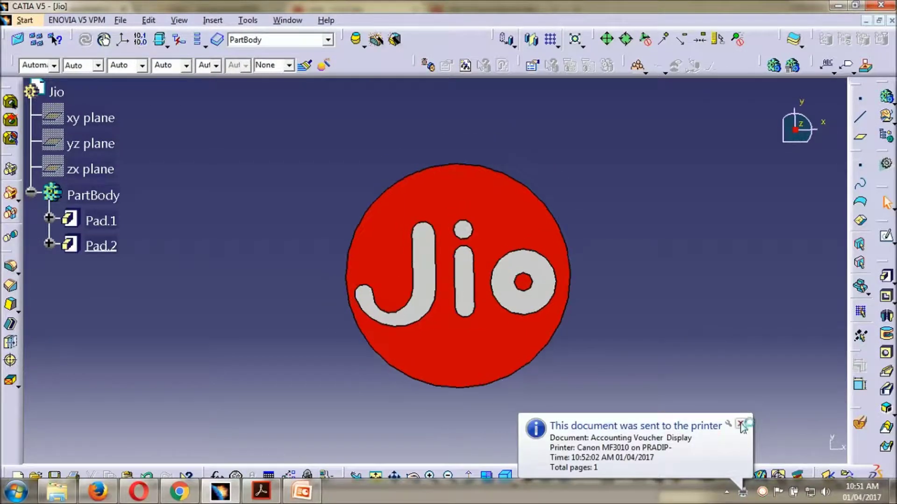
click(741, 425)
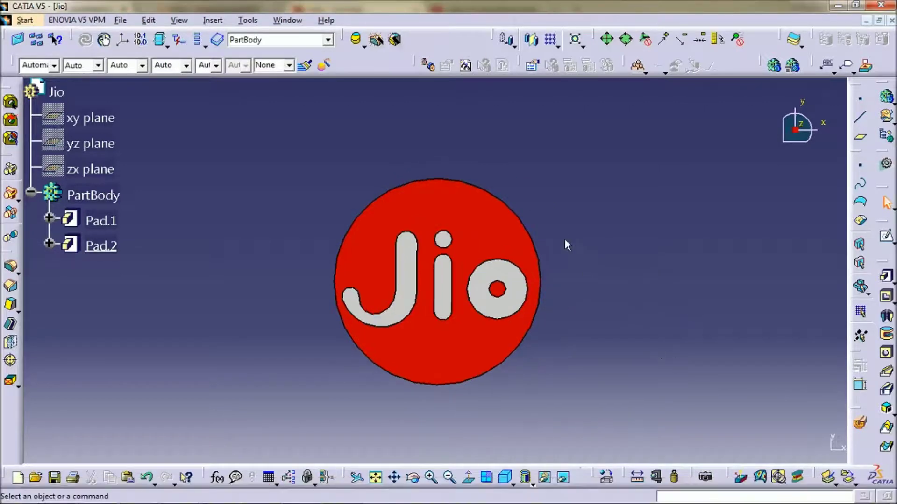
Change the fill colour of the backing disc's pad to green and view the logo from the front.
mouse_move(581, 242)
middle_down()
mouse_move(556, 256)
mouse_move(544, 230)
mouse_move(607, 251)
mouse_move(565, 276)
mouse_move(589, 276)
mouse_move(569, 250)
middle_up()
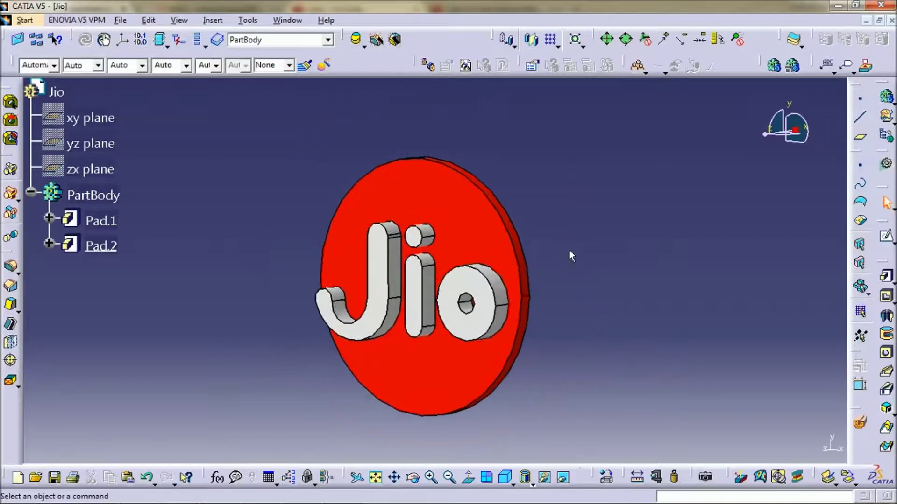
right_click(96, 244)
click(124, 291)
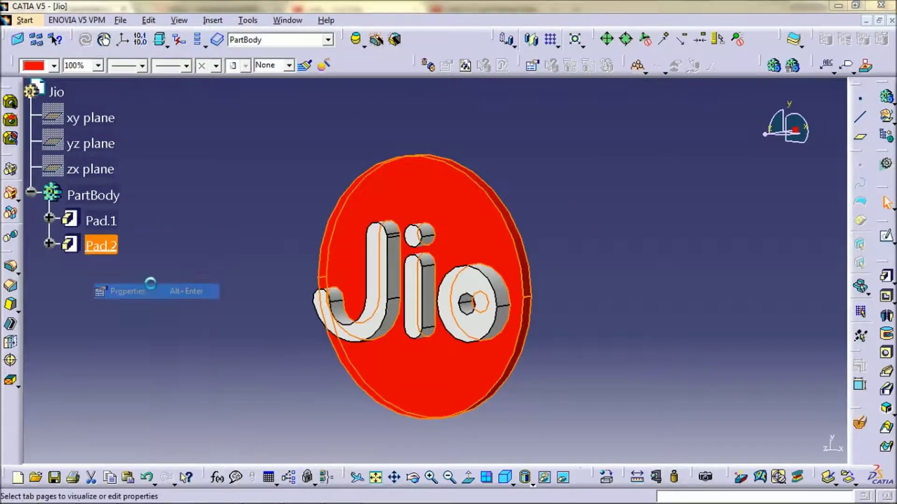
click(338, 148)
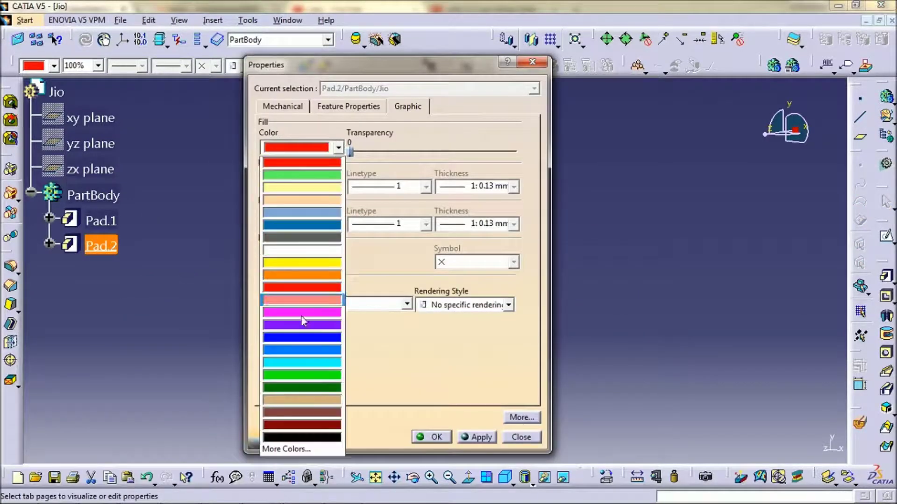
click(305, 375)
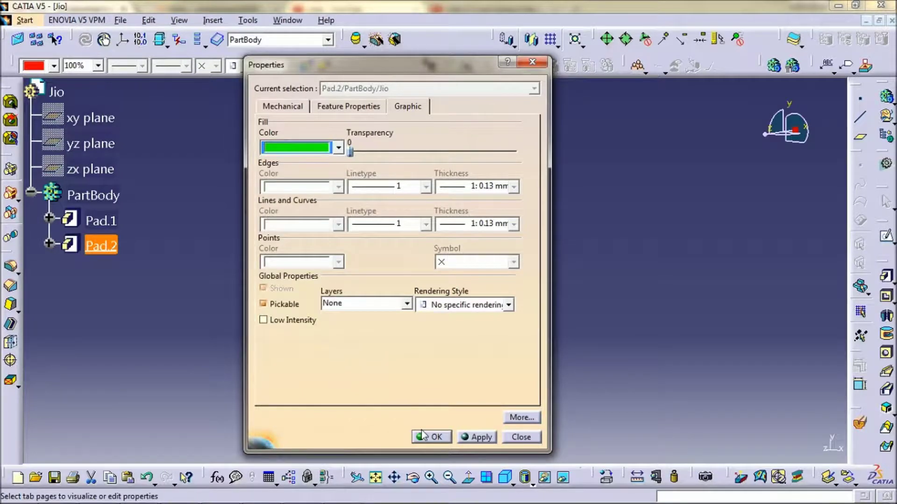
click(428, 439)
middle_drag(581, 335, 644, 234)
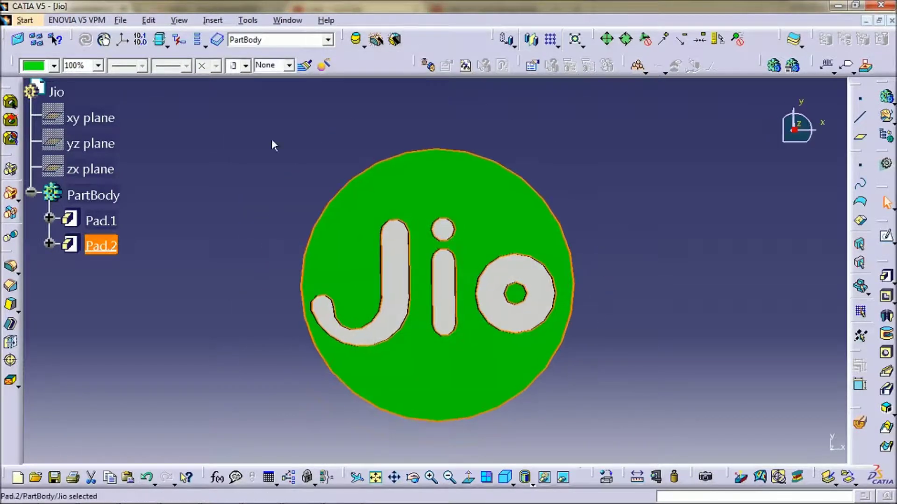
Change the fill colour of the backing disc's pad to yellow in its graphic properties.
middle_drag(271, 139, 424, 258)
click(586, 240)
middle_drag(512, 257, 496, 198)
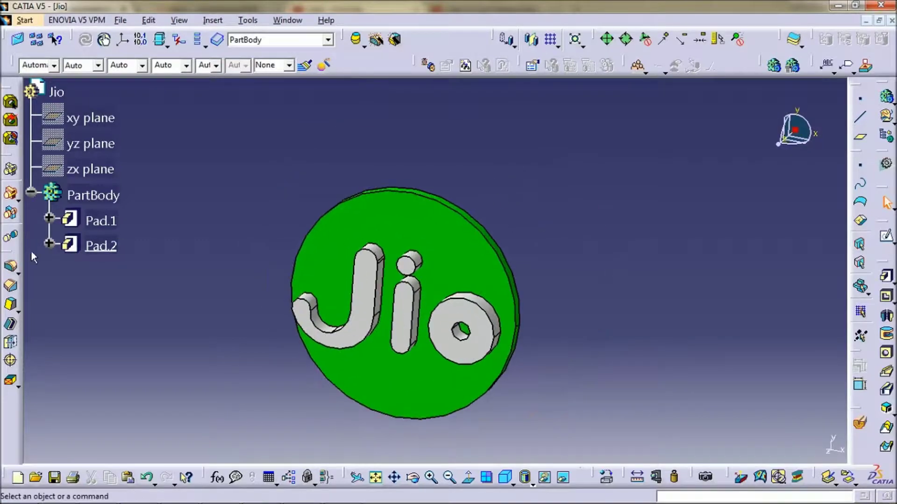
right_click(100, 246)
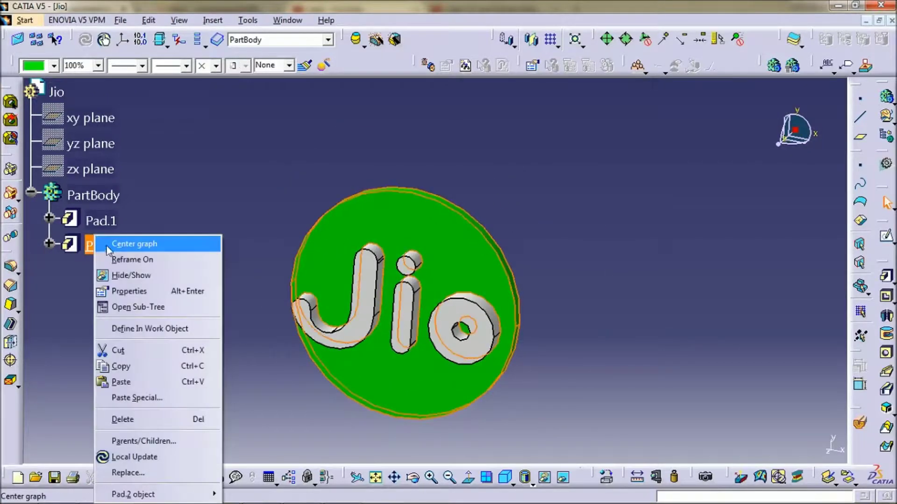
click(131, 291)
click(338, 147)
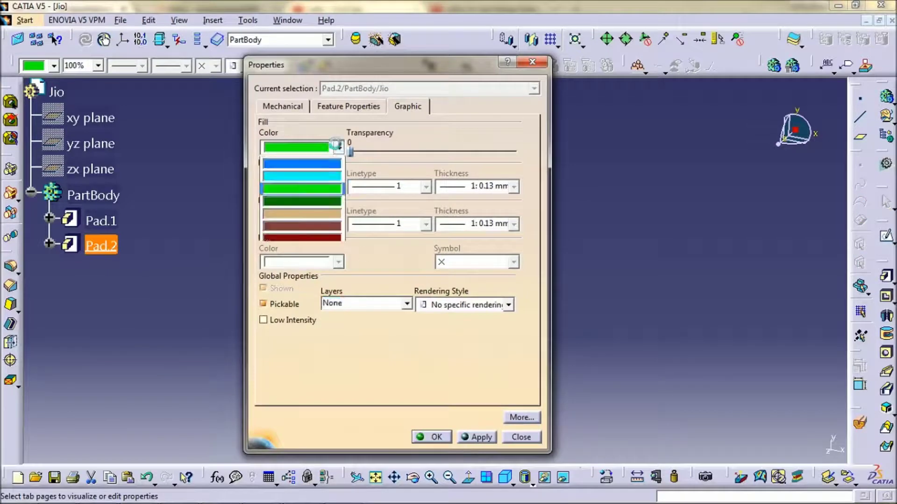
click(326, 263)
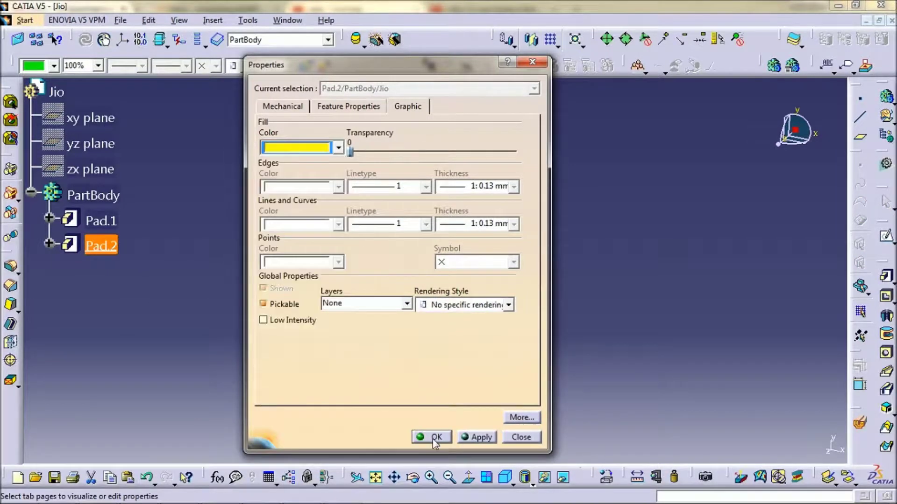
click(433, 439)
middle_drag(610, 269, 557, 232)
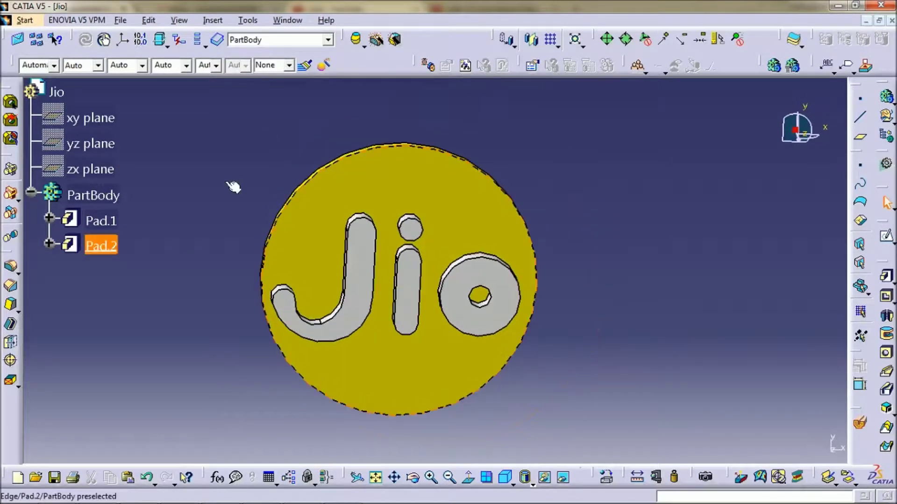
Recolour the backing disc's pad with a blue fill and inspect the logo from an angle.
right_click(99, 243)
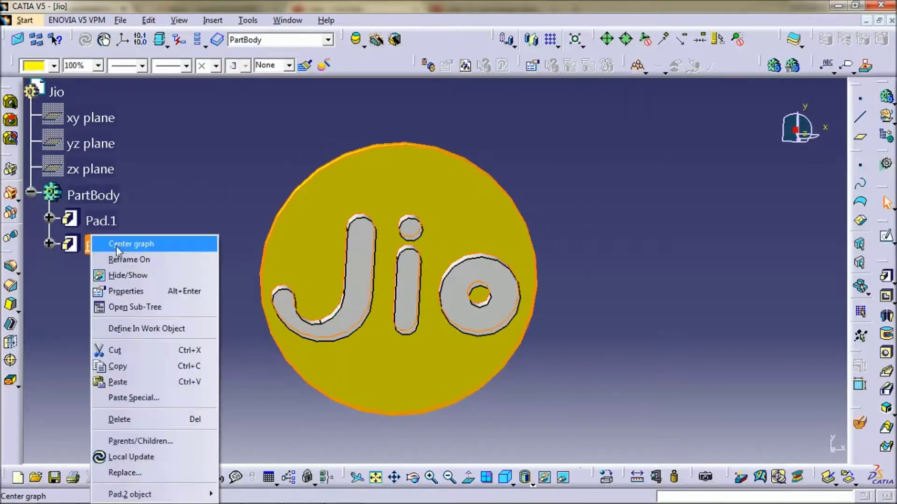
click(140, 290)
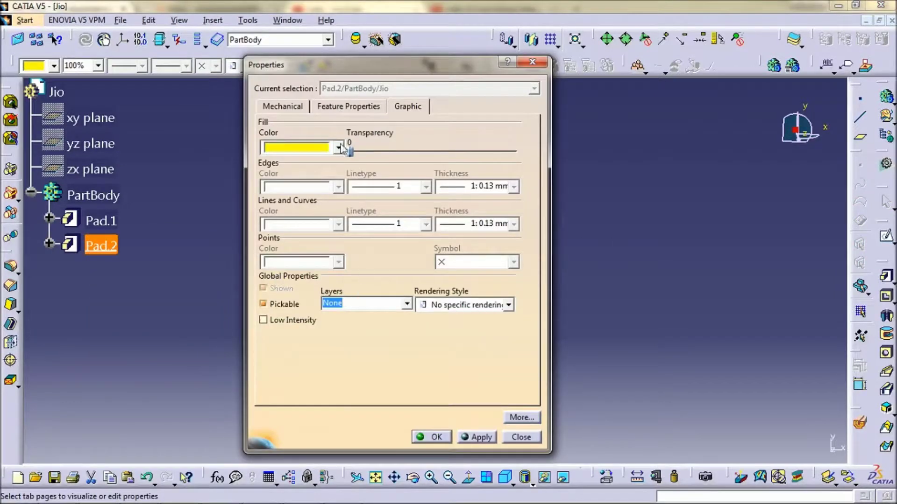
click(338, 147)
click(320, 337)
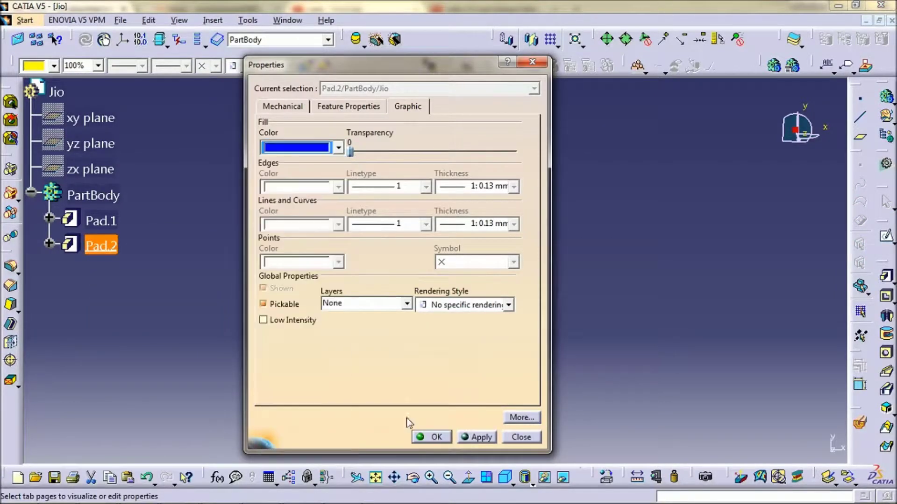
click(430, 437)
middle_drag(629, 282, 468, 353)
click(532, 340)
middle_drag(532, 340, 518, 317)
Set the backing disc's pad back to a red fill colour in its graphic properties.
right_click(114, 248)
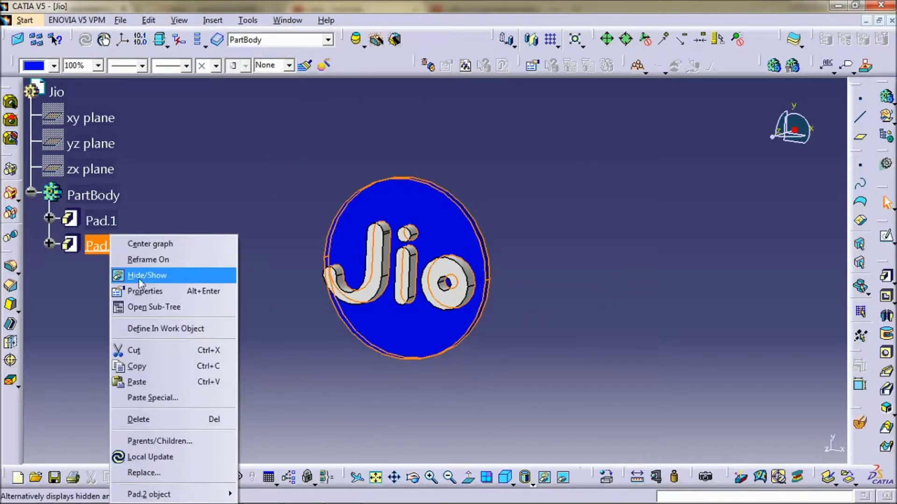
click(144, 291)
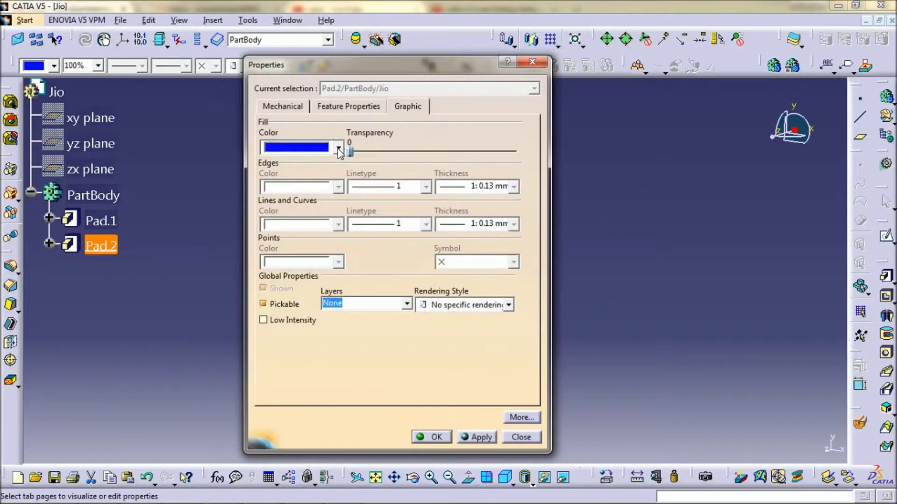
click(338, 148)
click(314, 287)
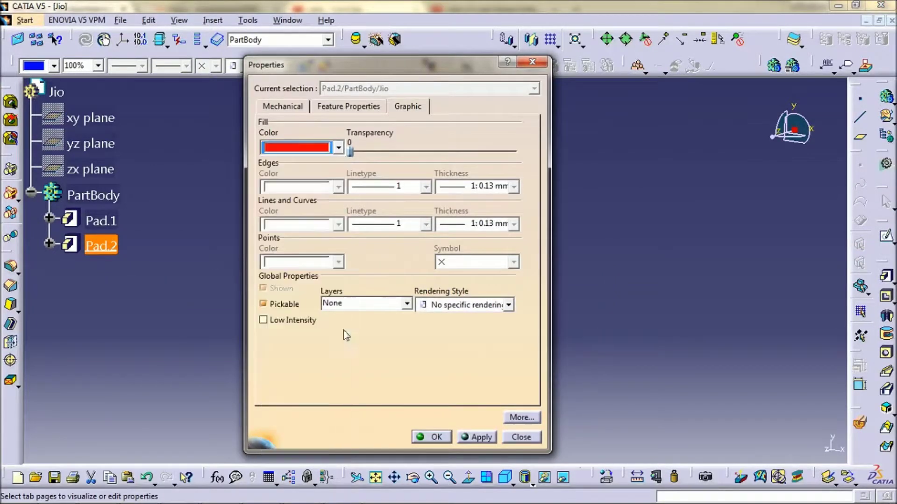
click(436, 438)
middle_drag(604, 371, 553, 320)
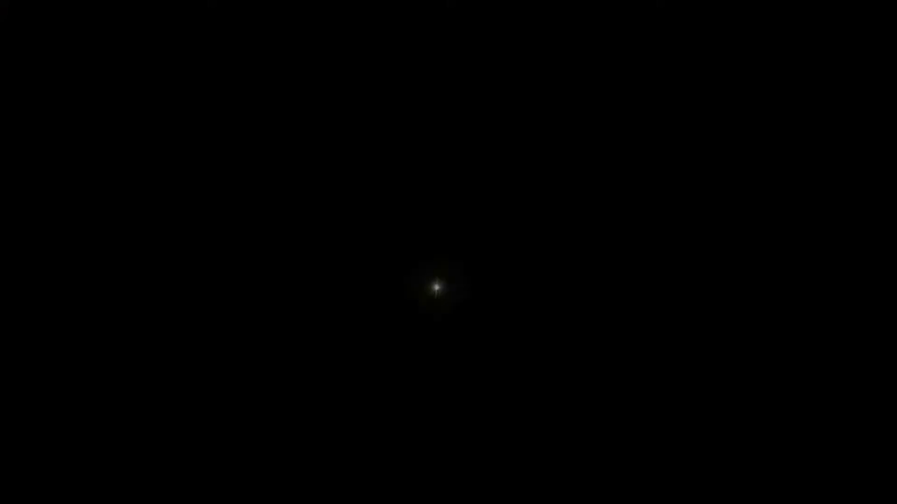